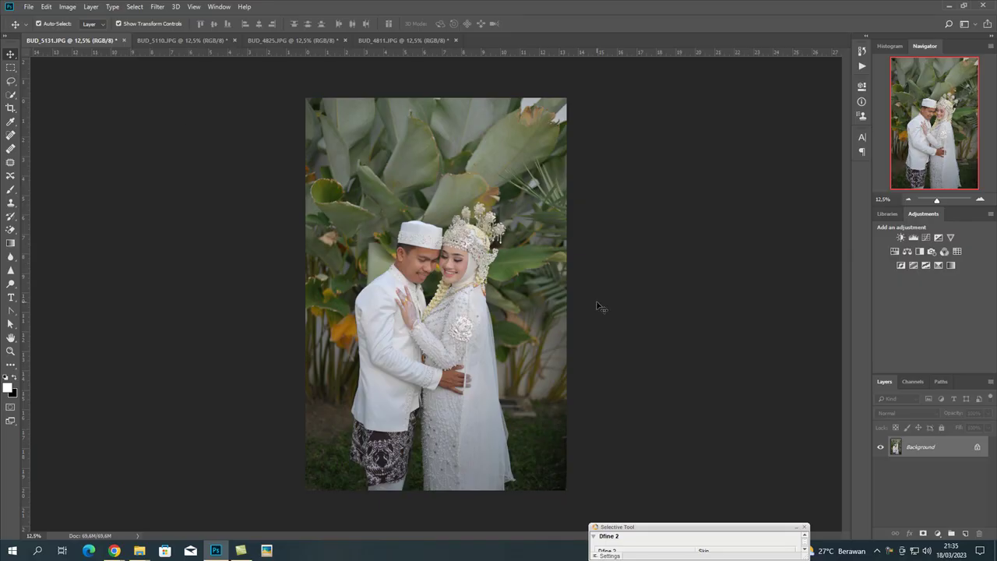
# Step: Duplicate the photo onto Layer 1 and crop tighter to an 8 × 12 in, 300 px/in portrait of the couple
pyautogui.press('ctrl')
pyautogui.hotkey('ctrl', 'j')
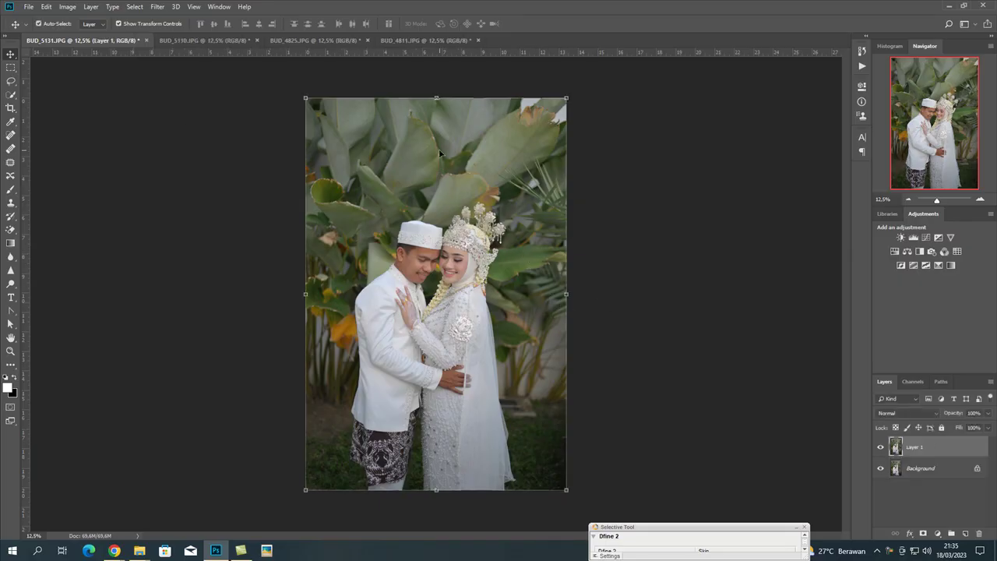
pyautogui.press('c')
pyautogui.click(445, 148)
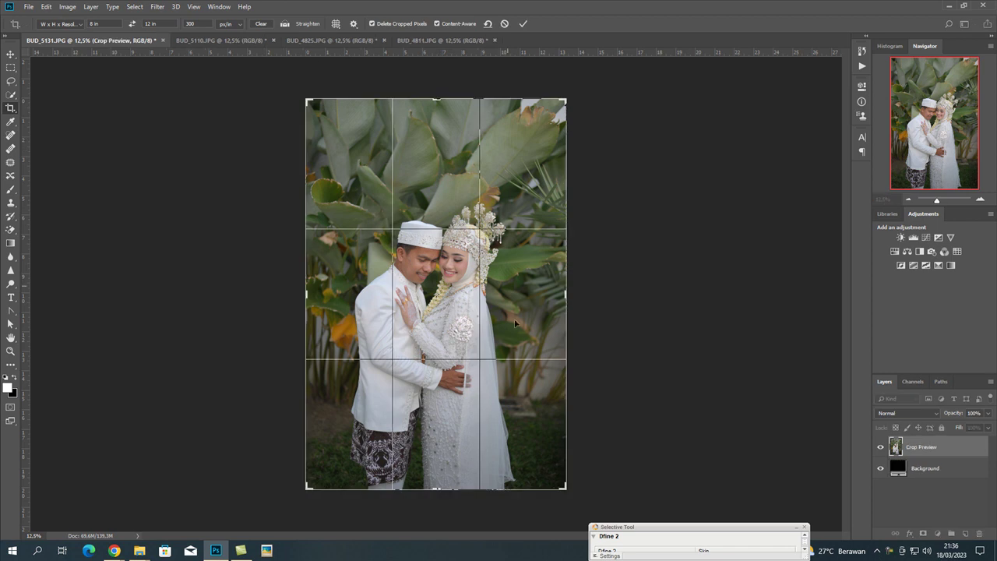
pyautogui.moveTo(564, 488); pyautogui.dragTo(554, 477)
pyautogui.moveTo(437, 110); pyautogui.dragTo(435, 112)
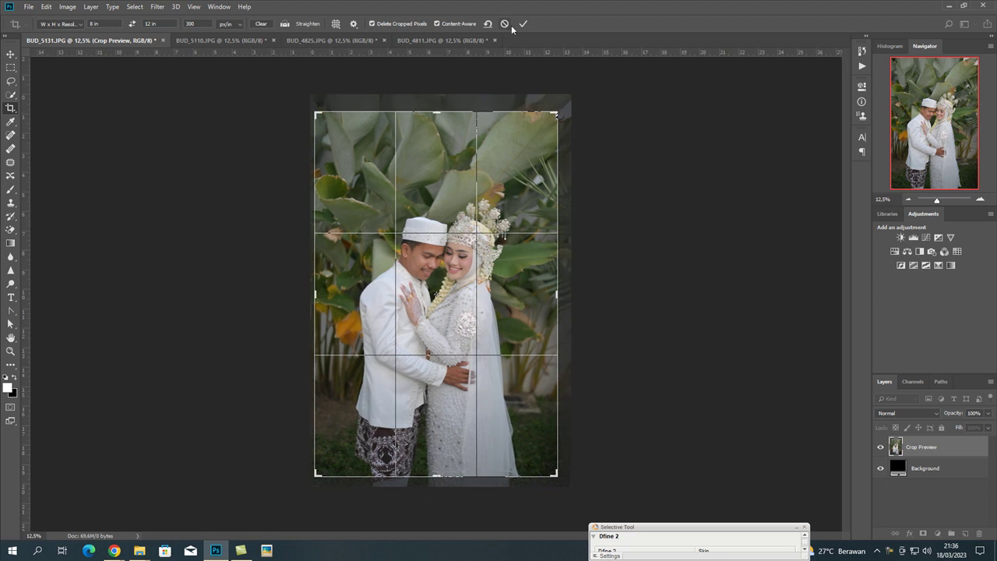
pyautogui.press('Return')
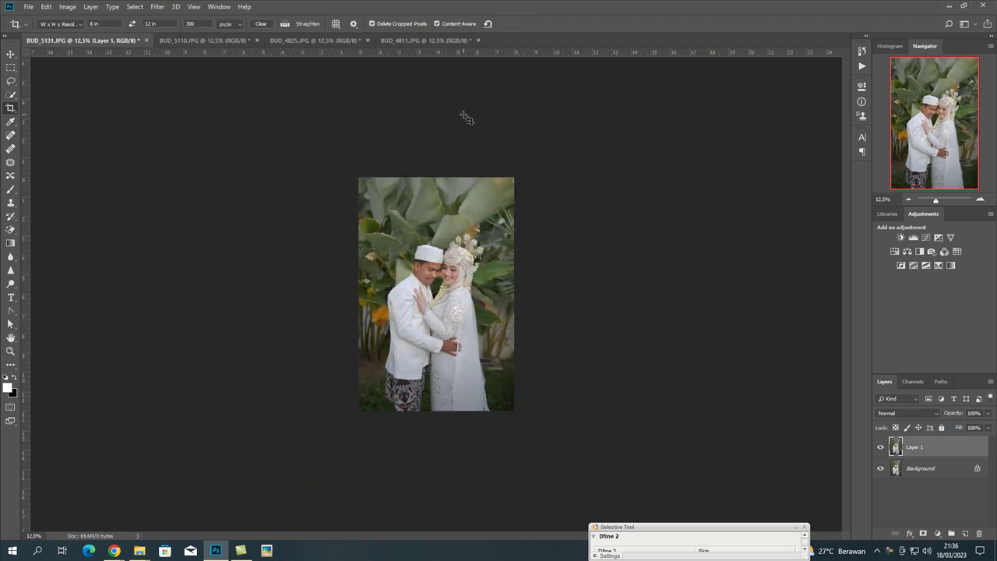
pyautogui.hotkey('ctrl', '+')
pyautogui.hotkey('ctrl', '+')
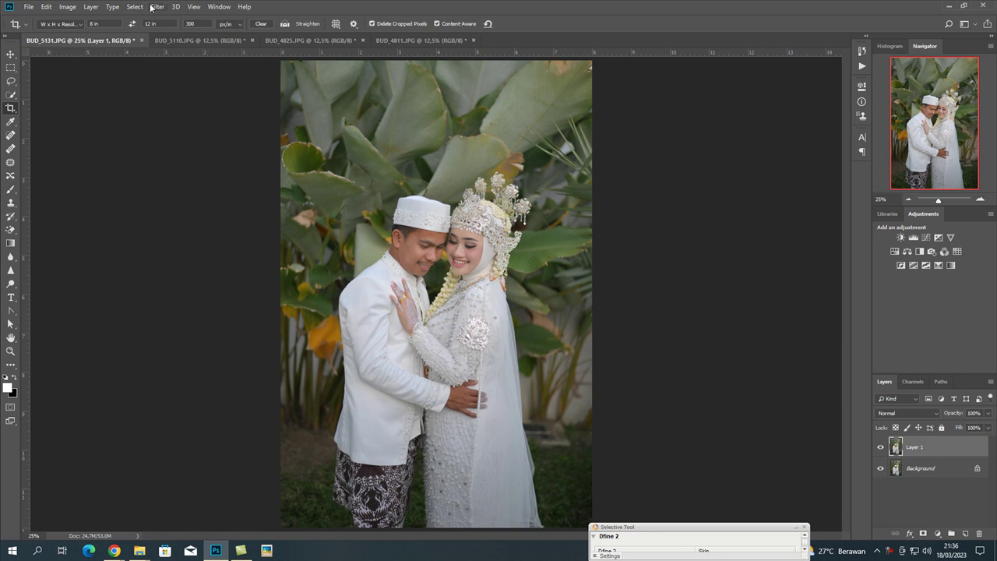
pyautogui.click(157, 6)
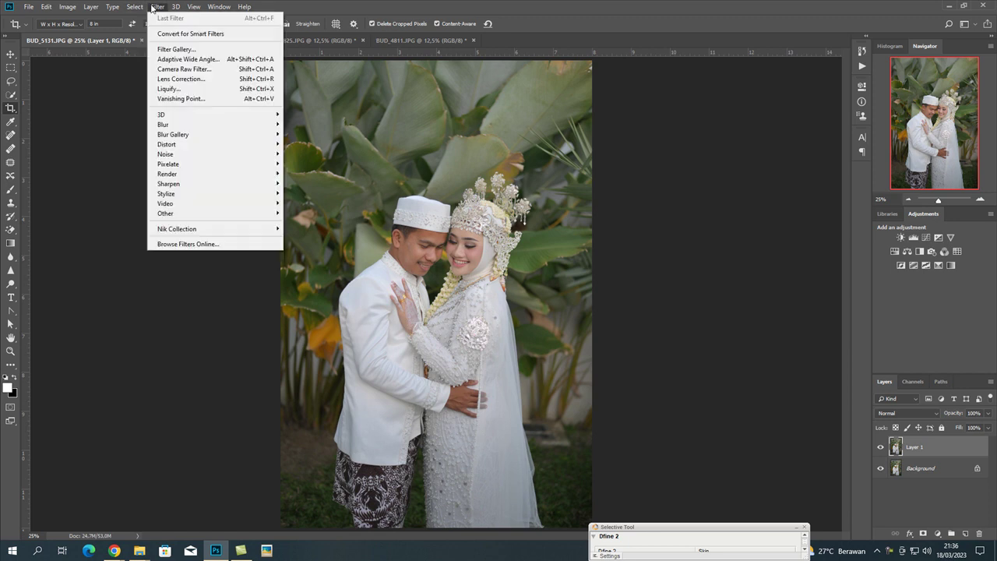
# Step: Load the saved BUD .xmp settings into the Camera Raw Filter
pyautogui.click(188, 71)
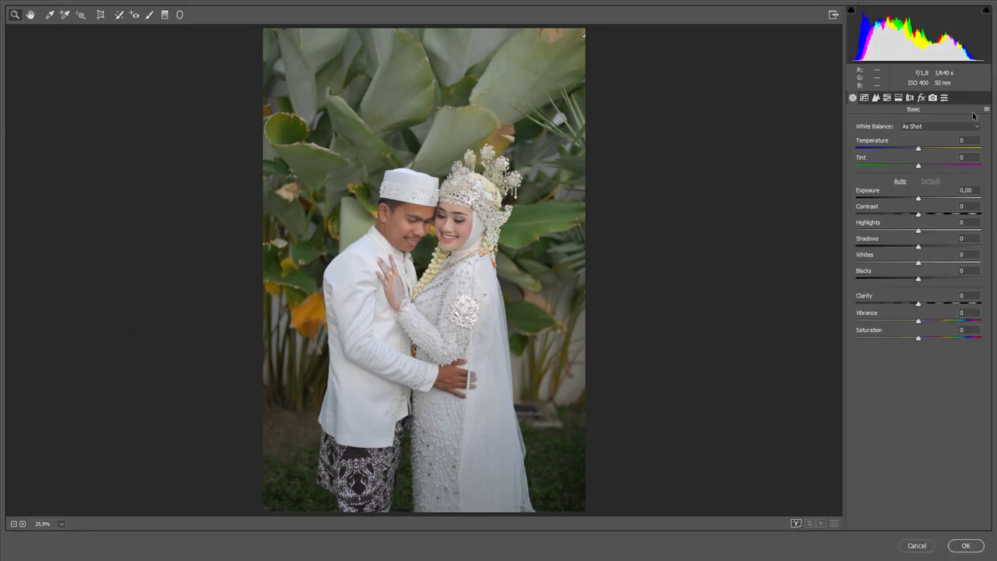
pyautogui.click(986, 109)
pyautogui.click(862, 192)
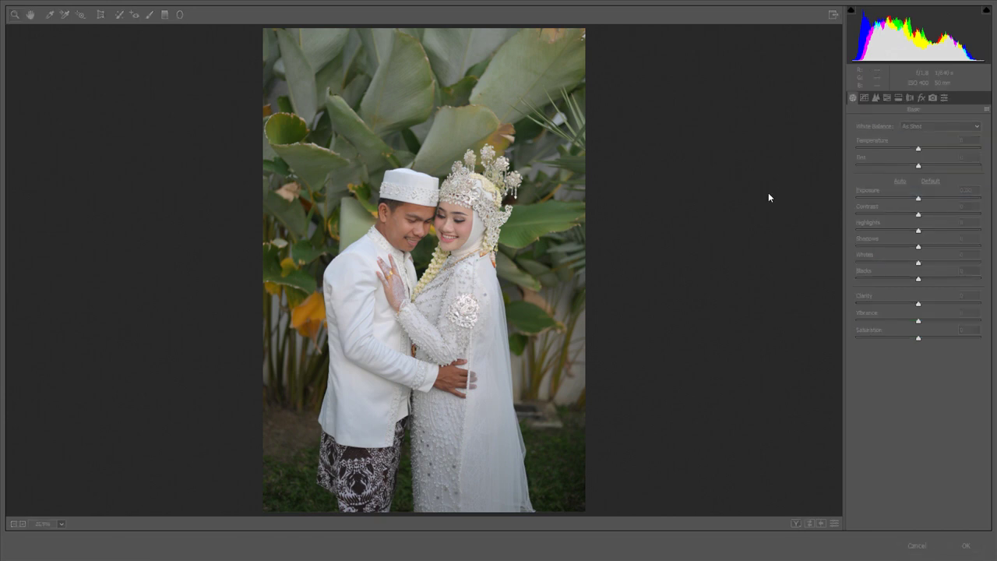
pyautogui.click(355, 101)
pyautogui.click(411, 451)
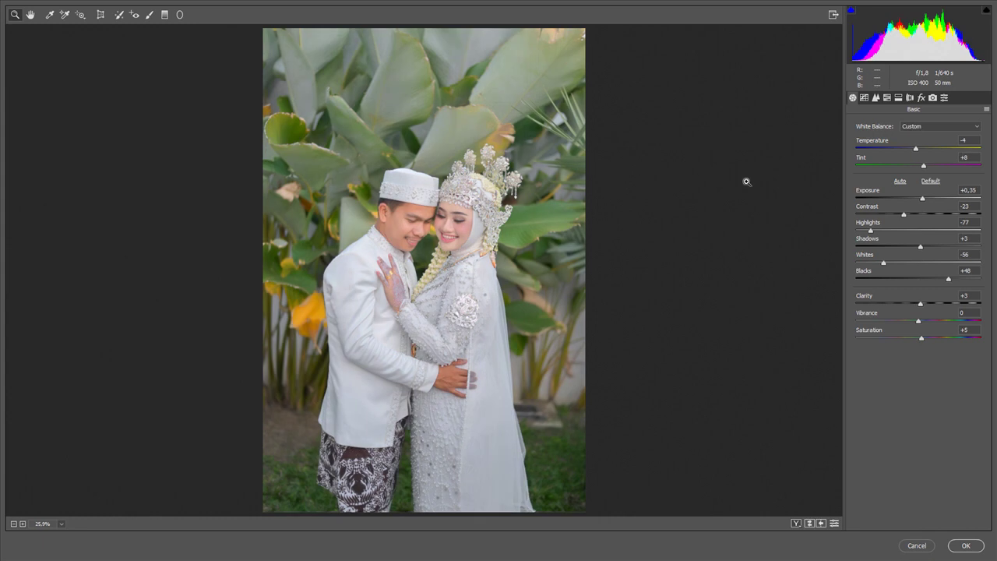
# Step: Fine-tune to Whites -42, Contrast -26, Temperature -3 and Exposure +0,40
pyautogui.moveTo(884, 264); pyautogui.dragTo(892, 263)
pyautogui.moveTo(902, 215); pyautogui.dragTo(901, 216)
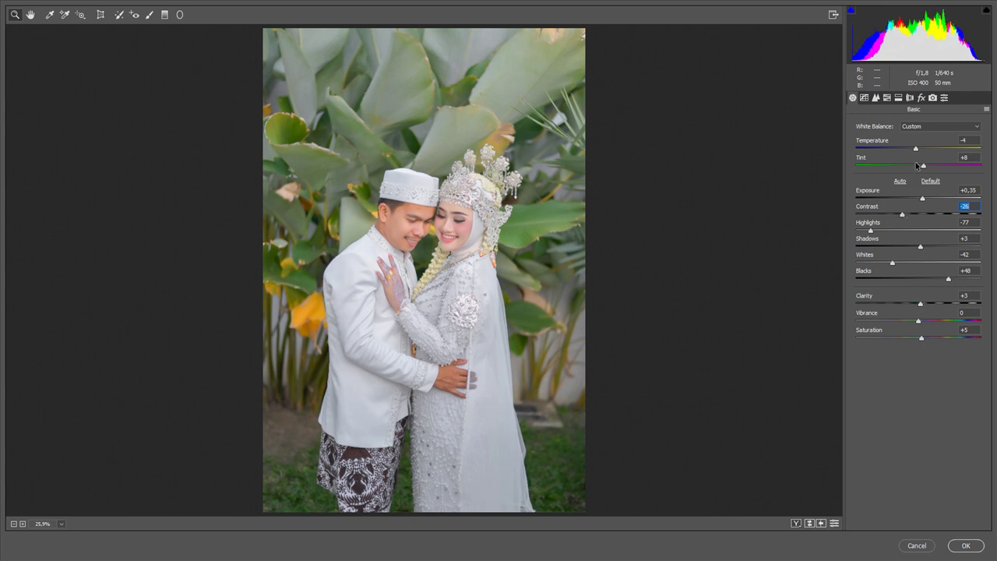
pyautogui.moveTo(915, 149); pyautogui.dragTo(915, 151)
pyautogui.moveTo(922, 198); pyautogui.dragTo(924, 199)
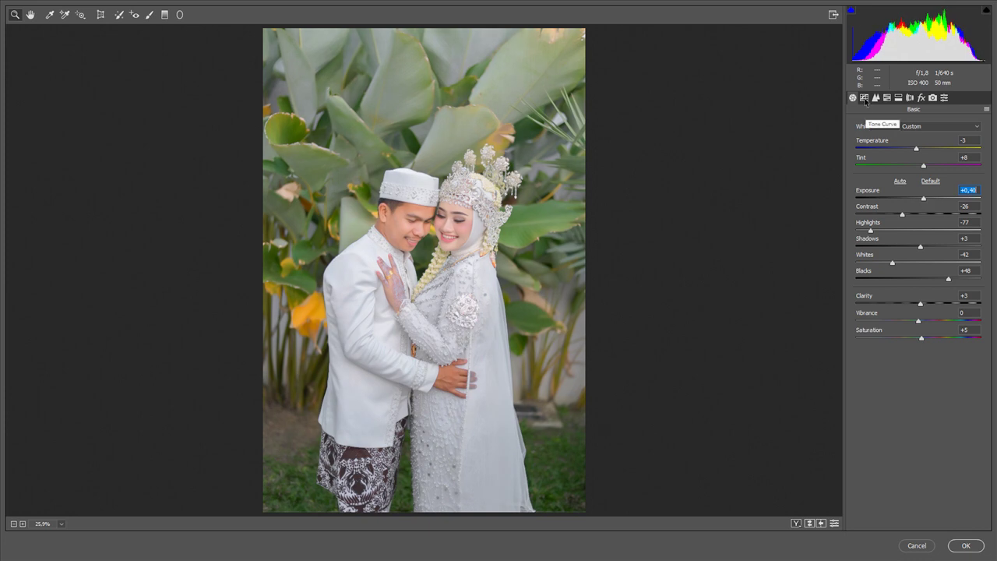
# Step: Set tone-curve Lights to -20, then sharpening Amount to 50 and Masking to 5
pyautogui.click(864, 99)
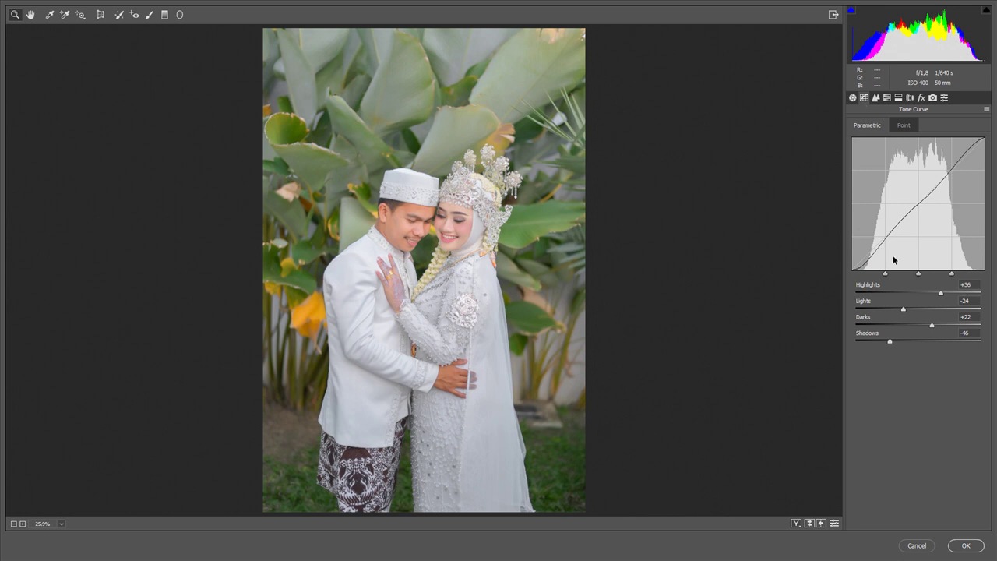
pyautogui.moveTo(902, 310); pyautogui.dragTo(904, 310)
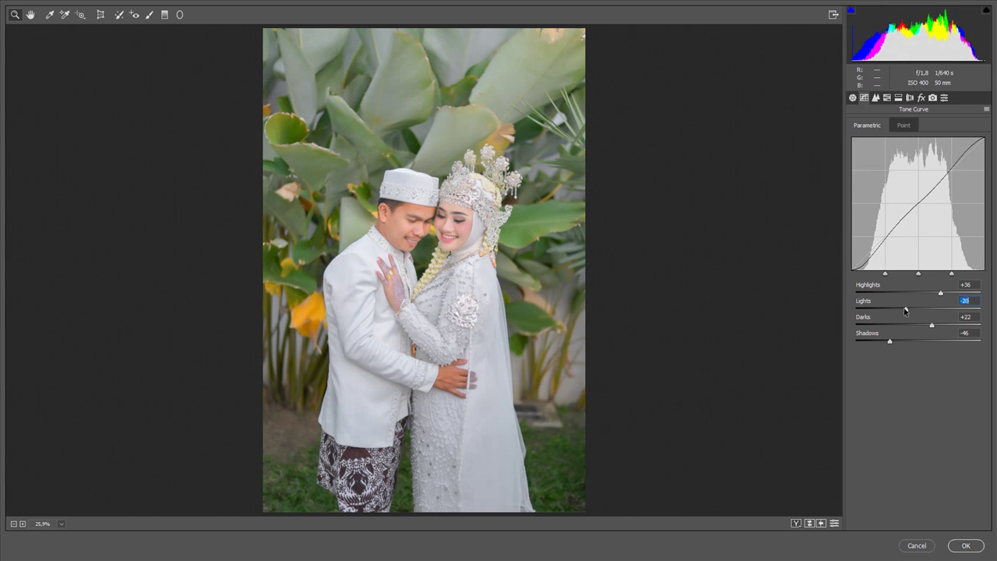
pyautogui.click(875, 99)
pyautogui.moveTo(895, 141); pyautogui.dragTo(897, 142)
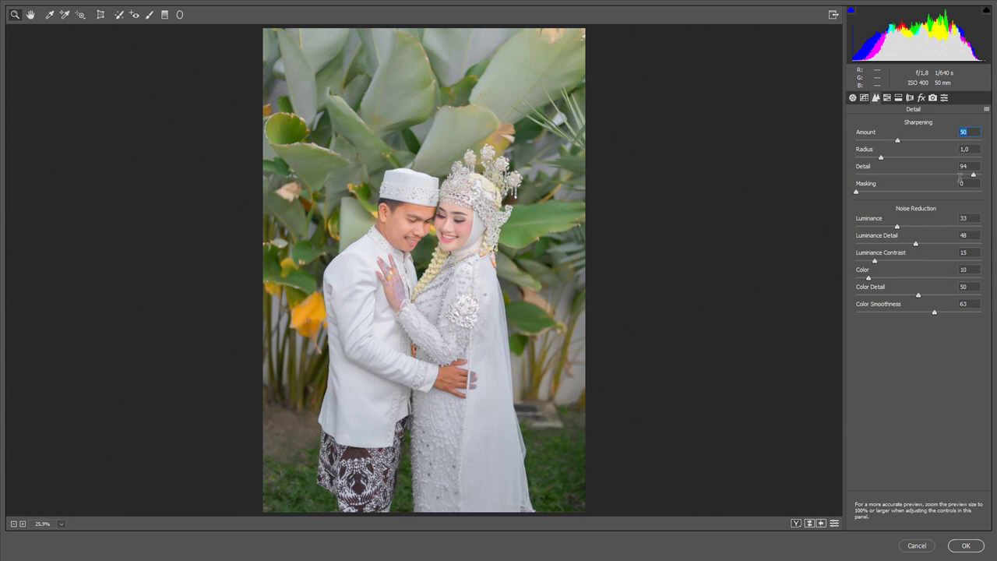
pyautogui.moveTo(855, 191); pyautogui.dragTo(862, 194)
# Step: Reduce HSL saturation of greens, aquas and magentas, bringing Magentas to +23
pyautogui.click(887, 98)
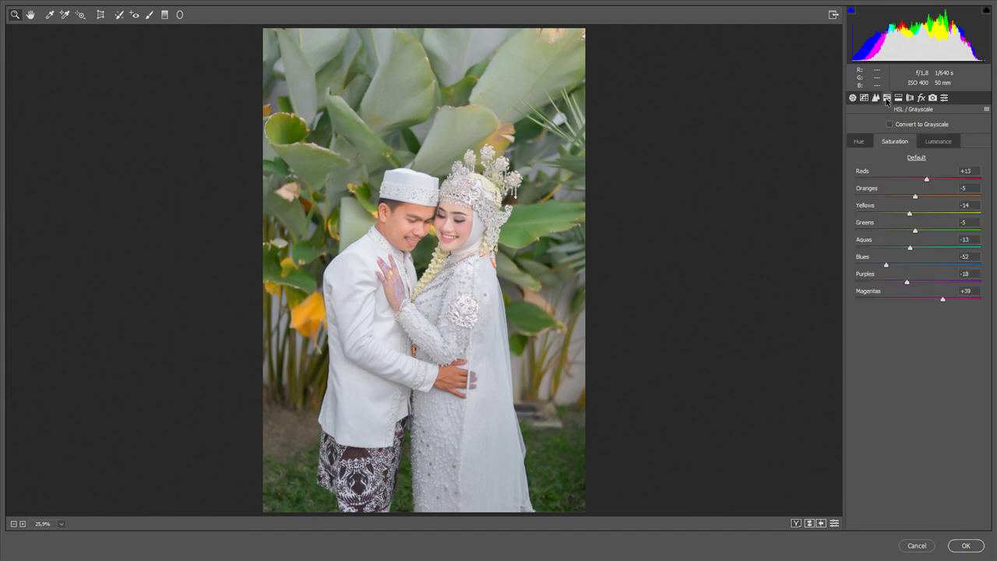
pyautogui.moveTo(915, 192); pyautogui.dragTo(890, 264)
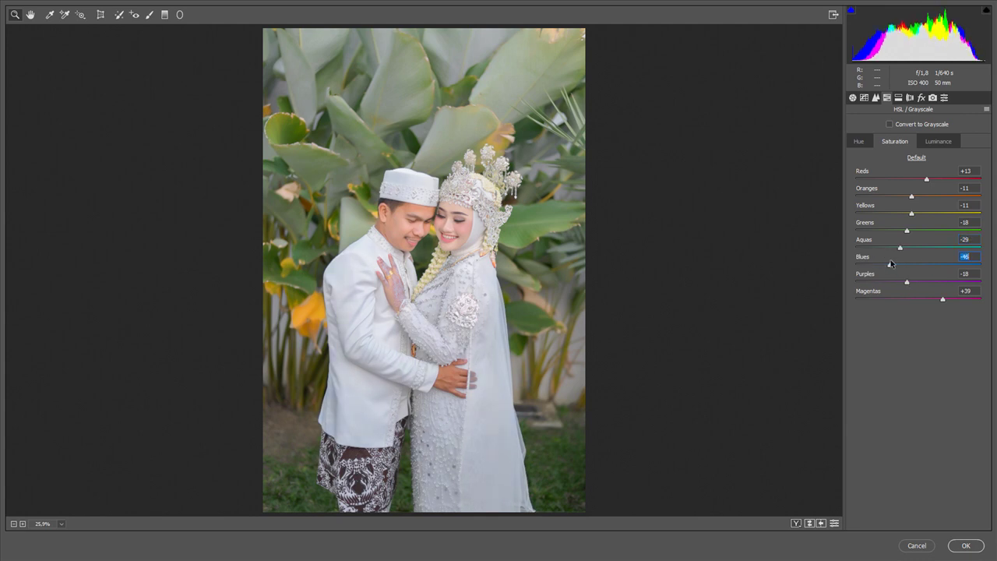
pyautogui.moveTo(942, 299); pyautogui.dragTo(932, 300)
# Step: Shift the Purples hue, drop Magentas from +96 to +7, and set Blues to +2
pyautogui.click(858, 141)
pyautogui.moveTo(917, 283); pyautogui.dragTo(911, 283)
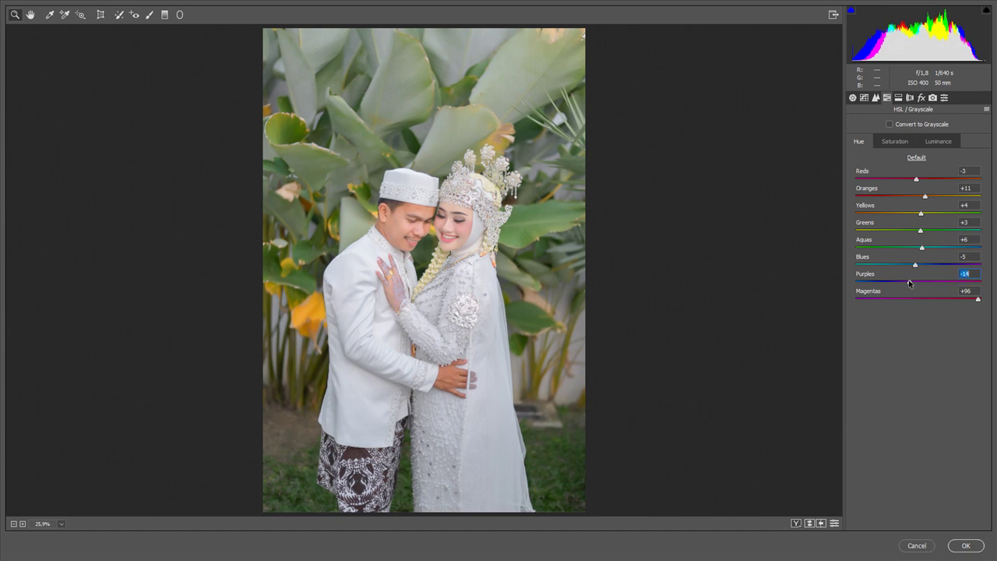
pyautogui.click(922, 299)
pyautogui.click(917, 264)
pyautogui.moveTo(917, 265); pyautogui.dragTo(919, 267)
# Step: Raise the Yellows luminance to +13
pyautogui.click(928, 142)
pyautogui.click(923, 282)
pyautogui.moveTo(925, 213); pyautogui.dragTo(927, 215)
pyautogui.press('Down')
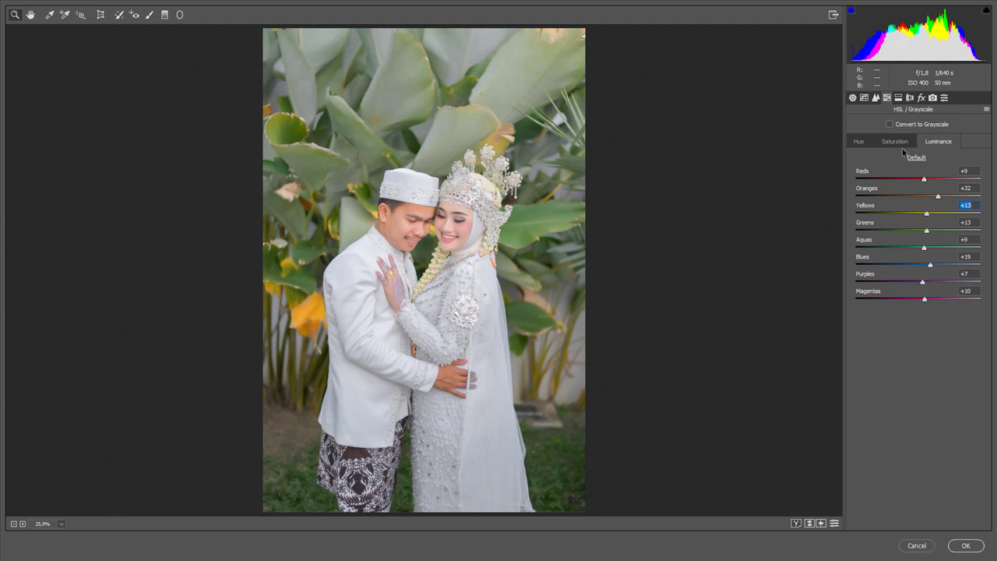
# Step: Set vignetting Amount to +32 and Dehaze to +7, then apply the Camera Raw grade
pyautogui.click(910, 97)
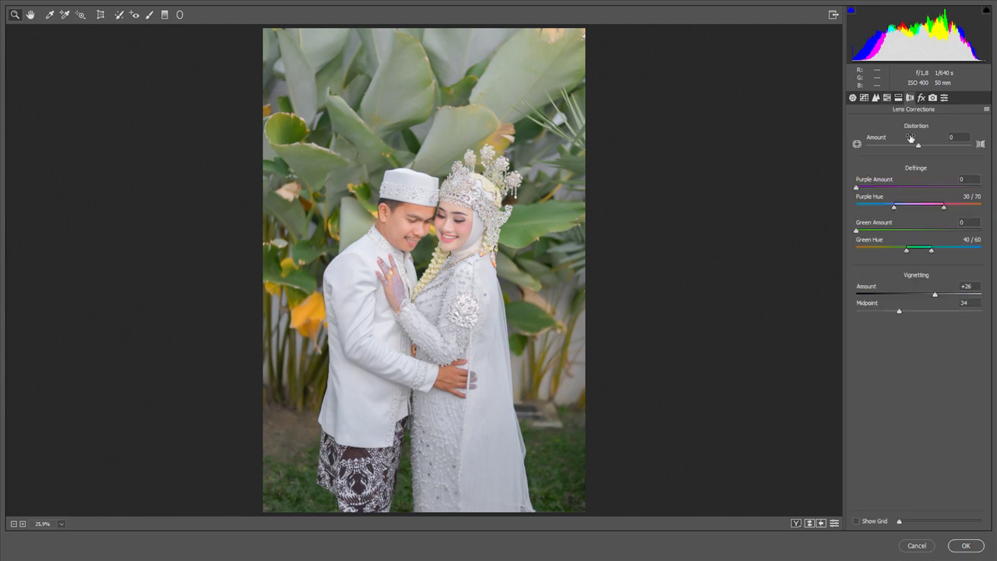
pyautogui.moveTo(935, 294); pyautogui.dragTo(902, 311)
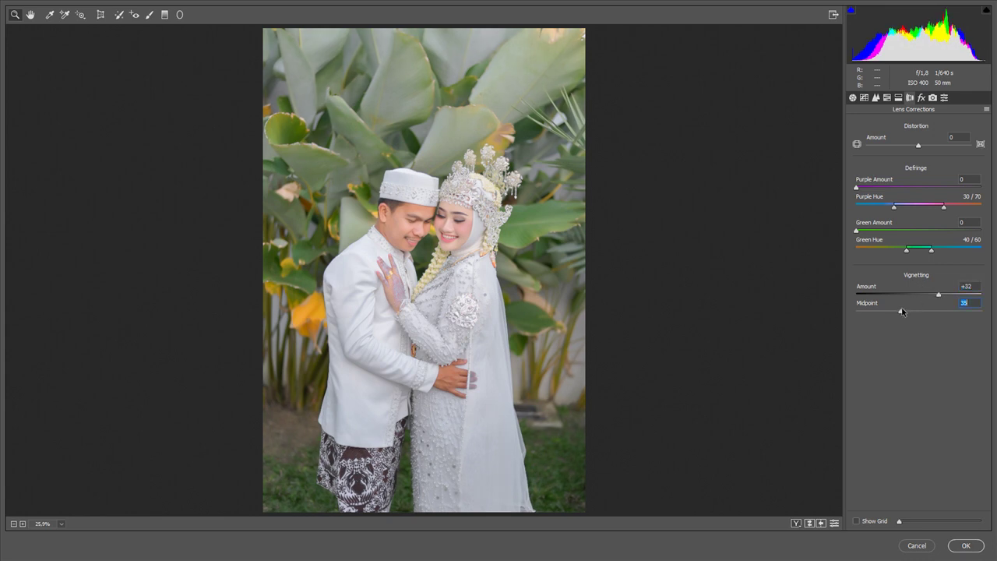
pyautogui.click(921, 97)
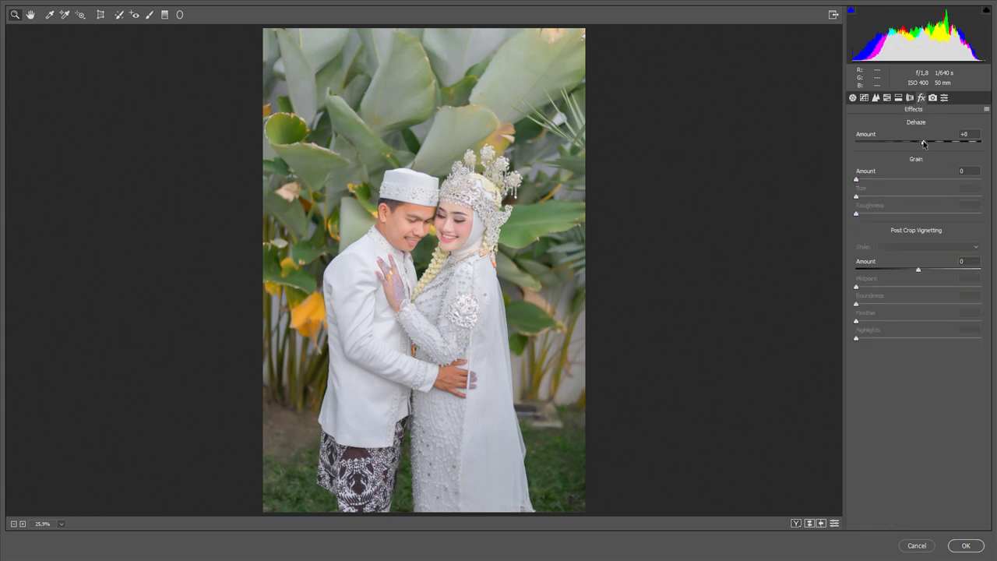
pyautogui.moveTo(924, 143); pyautogui.dragTo(922, 143)
pyautogui.click(970, 546)
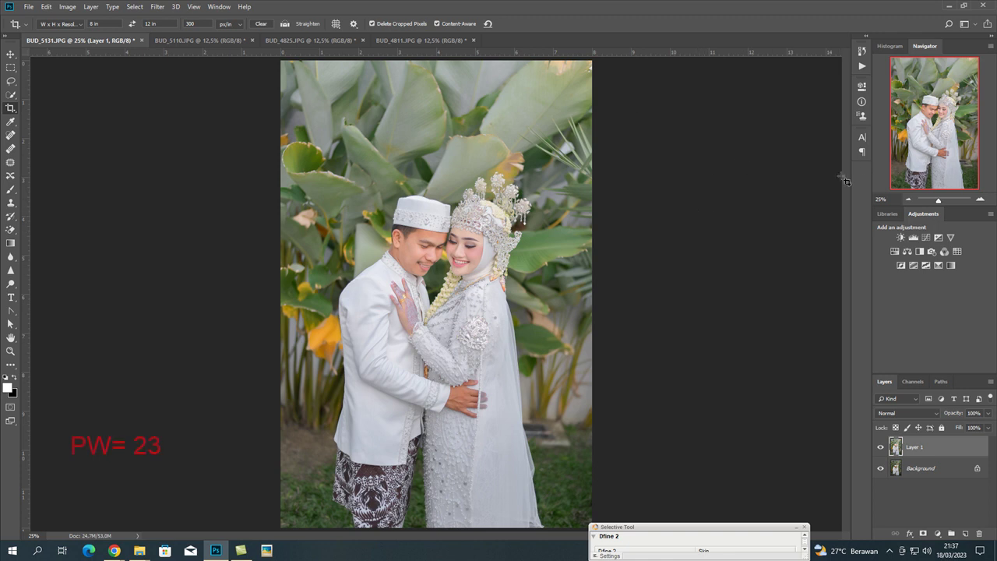
# Step: Switch to the BUD_5110 photo and crop it tighter from the top into an 8 × 12 in portrait
pyautogui.click(285, 23)
pyautogui.click(191, 40)
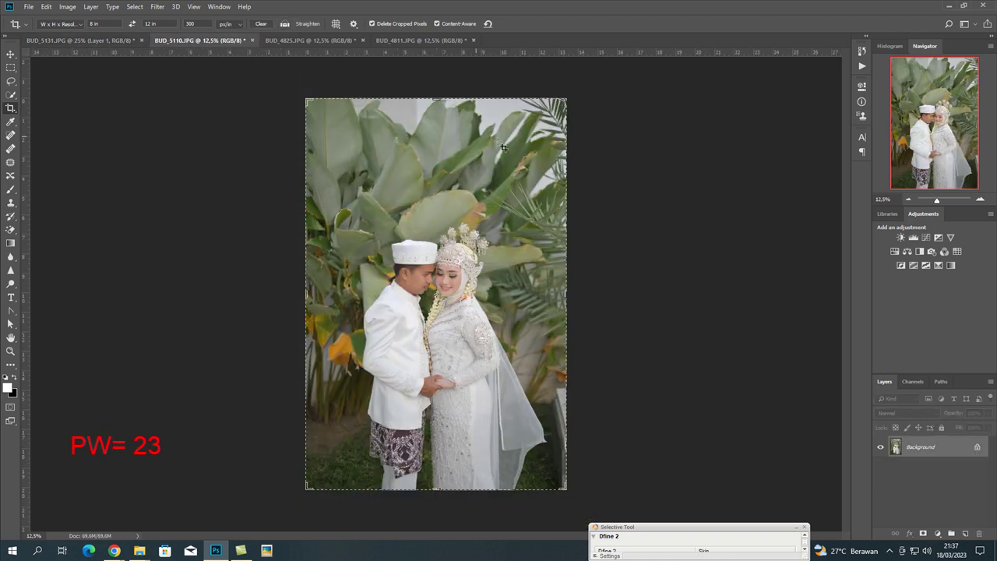
pyautogui.moveTo(440, 99); pyautogui.dragTo(440, 112)
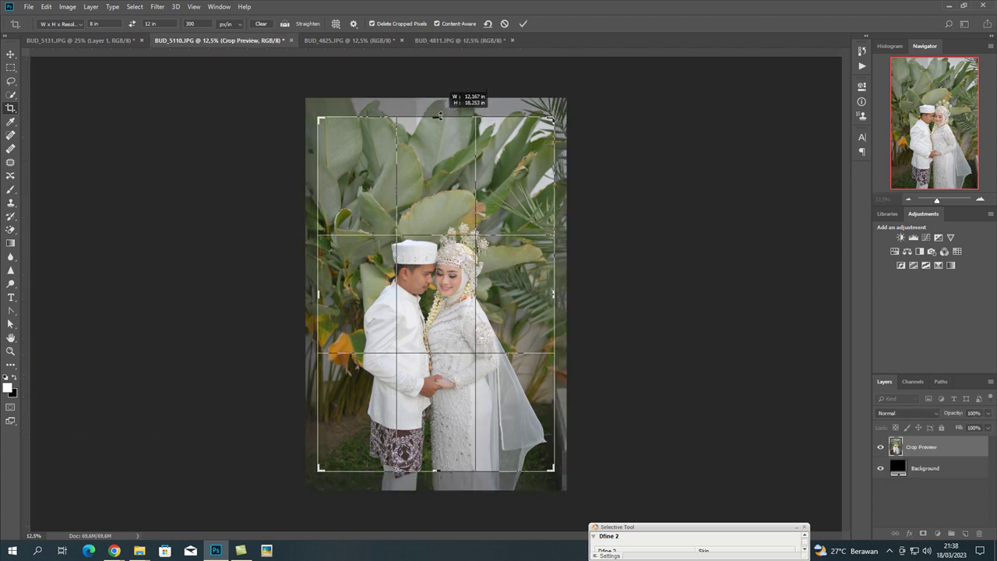
pyautogui.moveTo(440, 111)
pyautogui.mouseDown()
pyautogui.moveTo(438, 124)
pyautogui.moveTo(427, 104)
pyautogui.mouseUp()
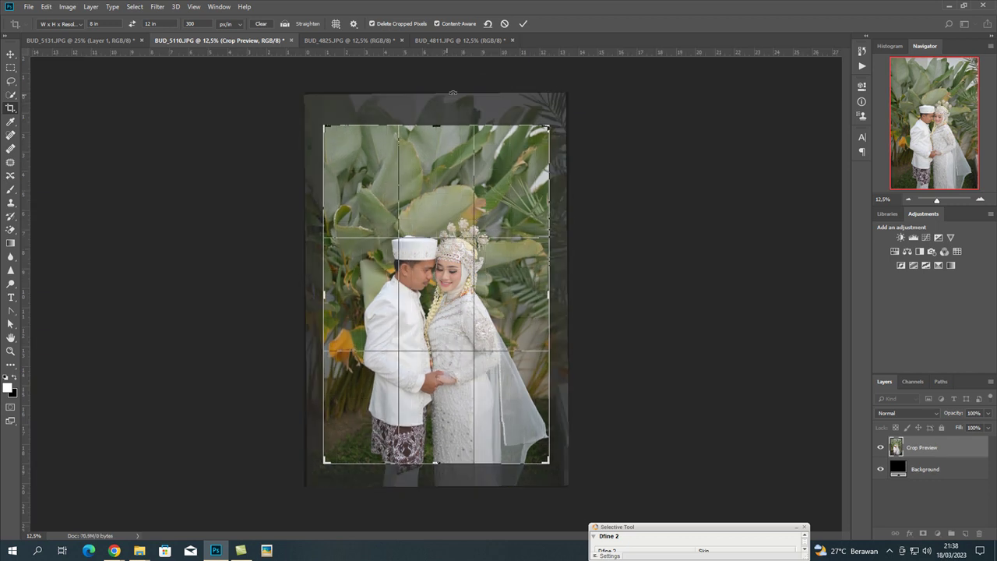
pyautogui.click(521, 25)
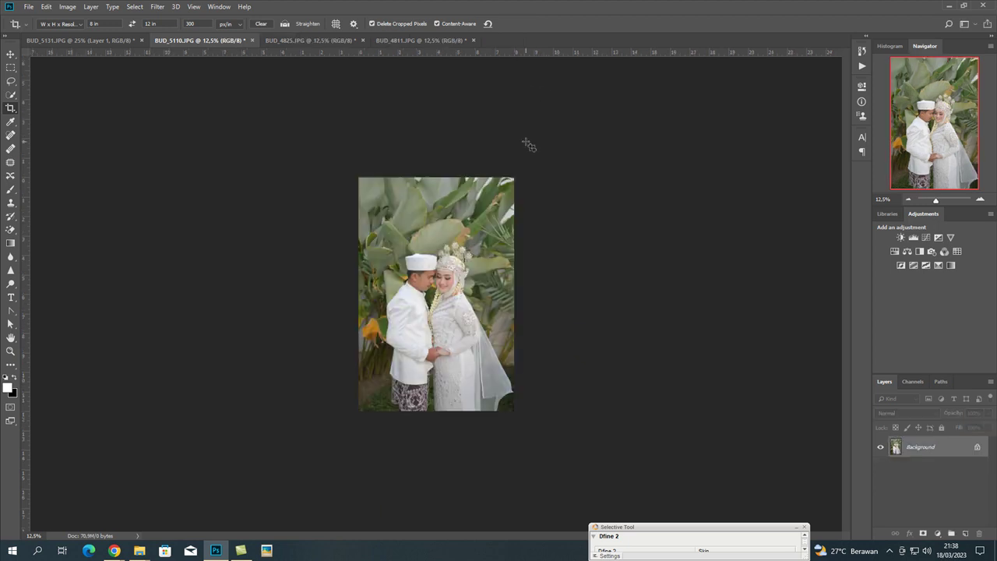
# Step: Duplicate the cropped BUD_5110 photo onto Layer 1
pyautogui.hotkey('ctrl', 'j')
pyautogui.hotkey('ctrl', '+')
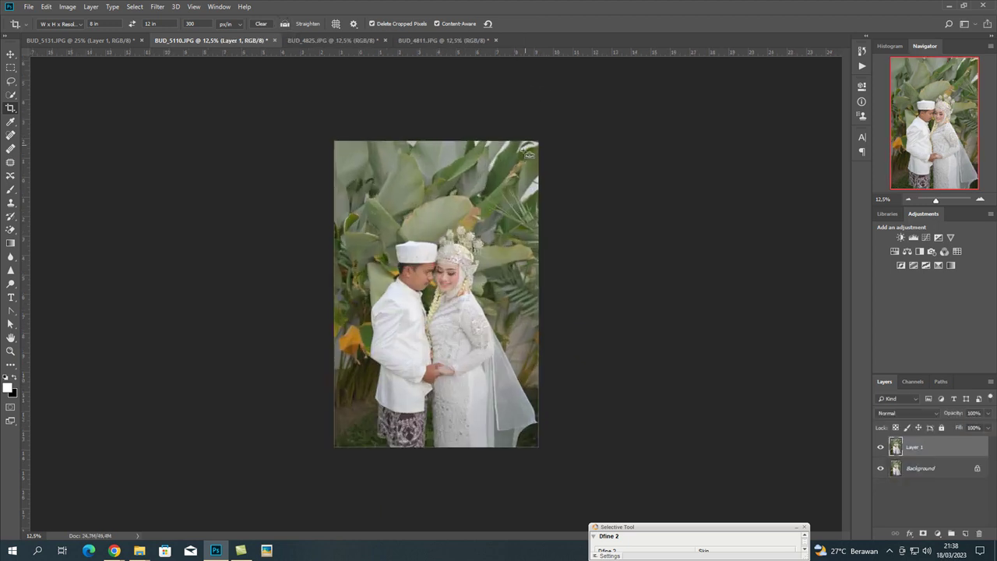
pyautogui.click(154, 7)
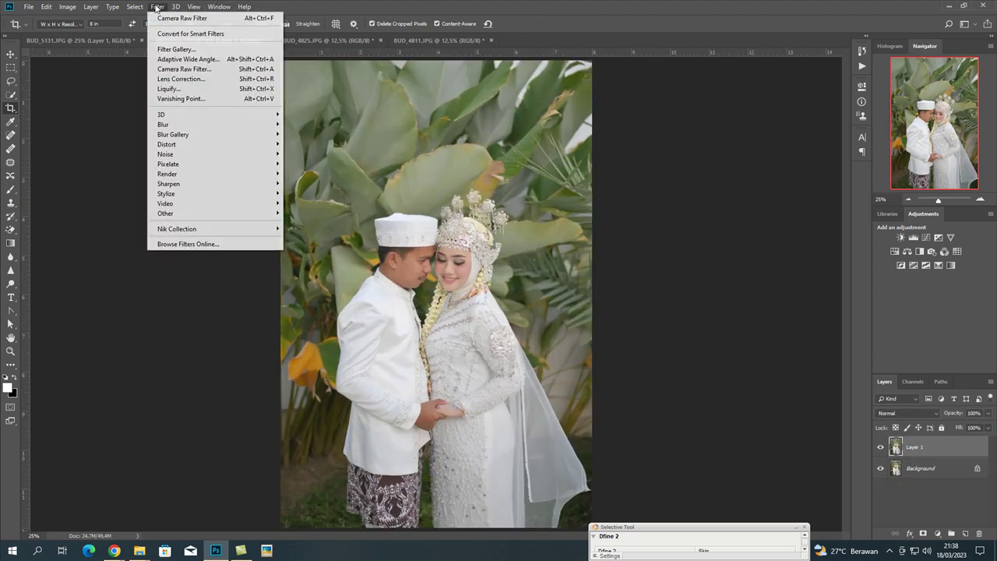
# Step: Load the BUD_5110=2303.xmp settings into the Camera Raw Filter
pyautogui.click(205, 71)
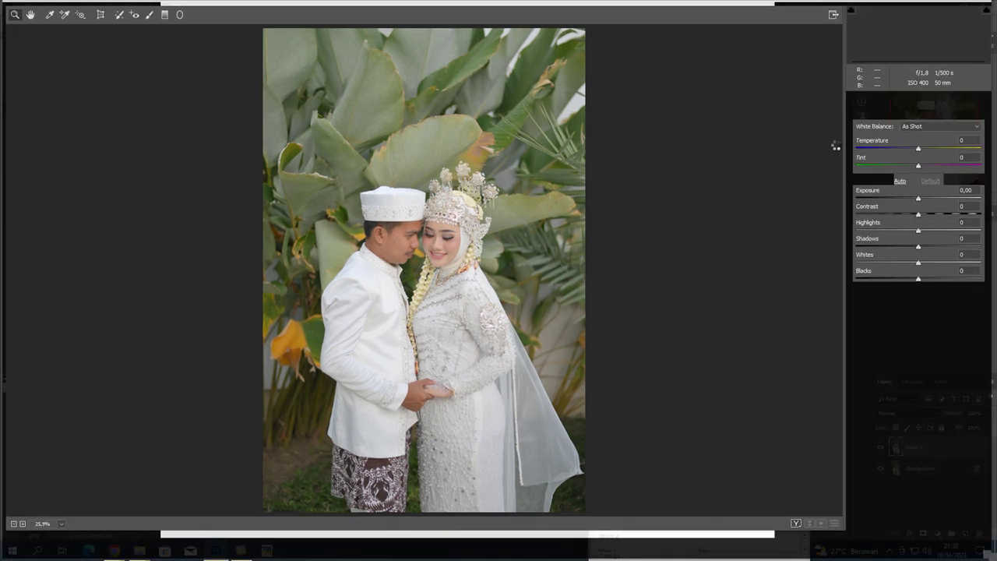
pyautogui.click(987, 110)
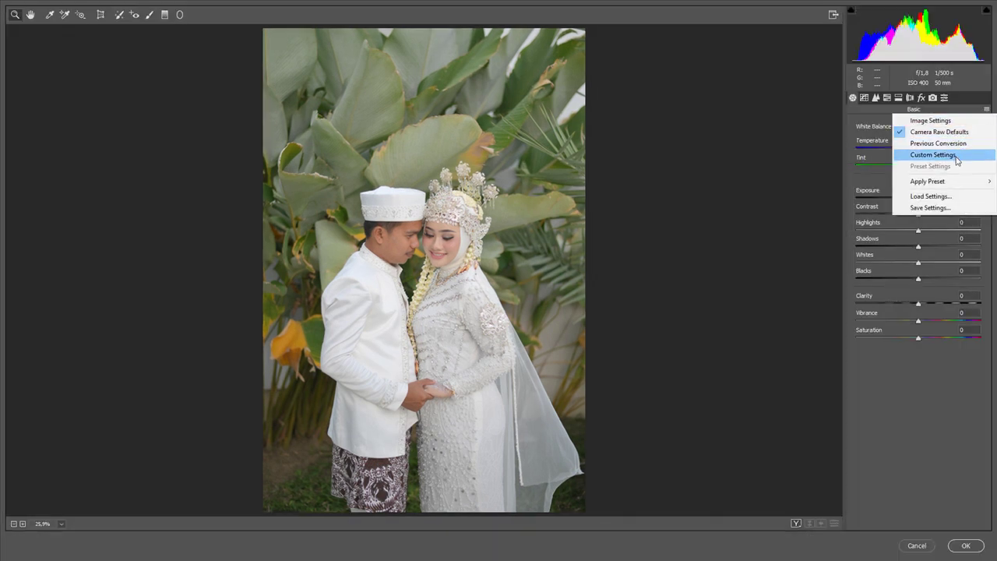
pyautogui.click(948, 196)
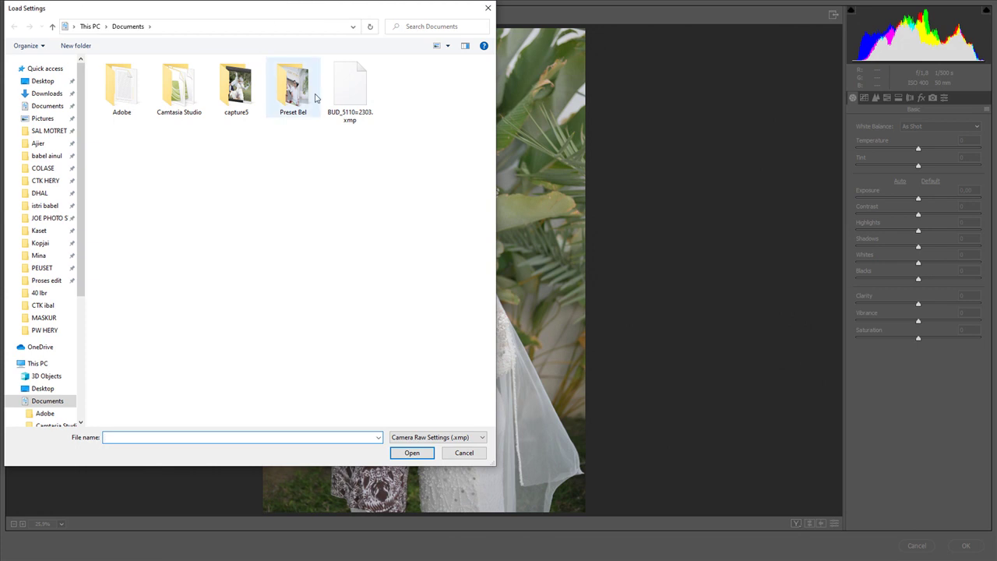
pyautogui.click(350, 115)
pyautogui.click(411, 452)
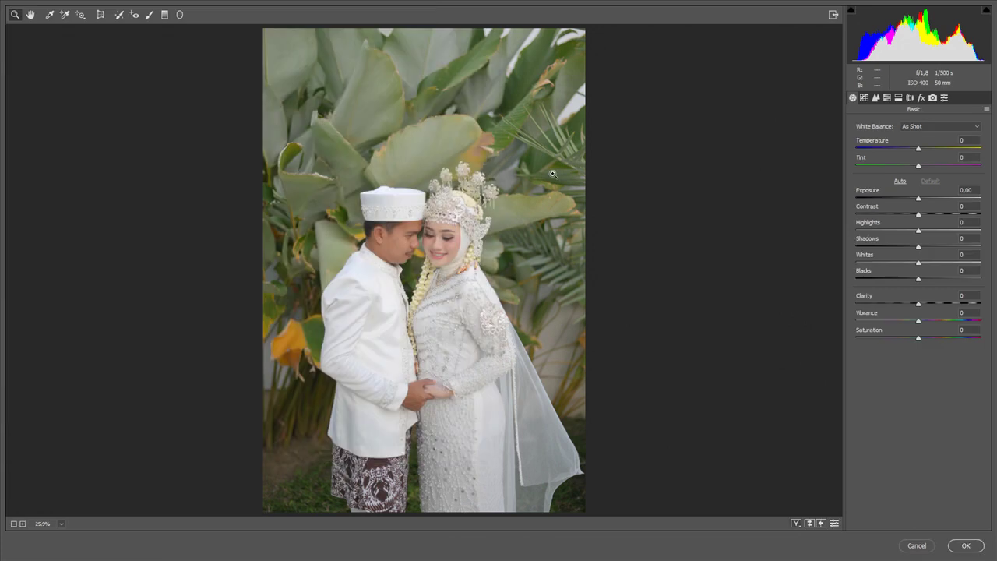
# Step: Tune Exposure +0,25, Highlights -80, Blacks +42, Contrast -28 and Temperature -5
pyautogui.moveTo(923, 197); pyautogui.dragTo(923, 200)
pyautogui.moveTo(870, 230); pyautogui.dragTo(875, 263)
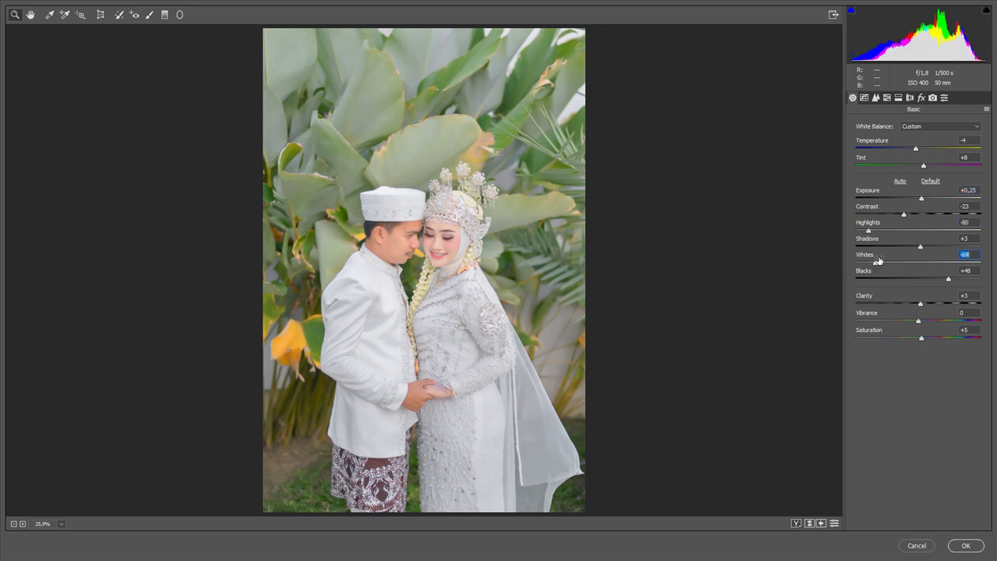
pyautogui.moveTo(948, 281); pyautogui.dragTo(945, 280)
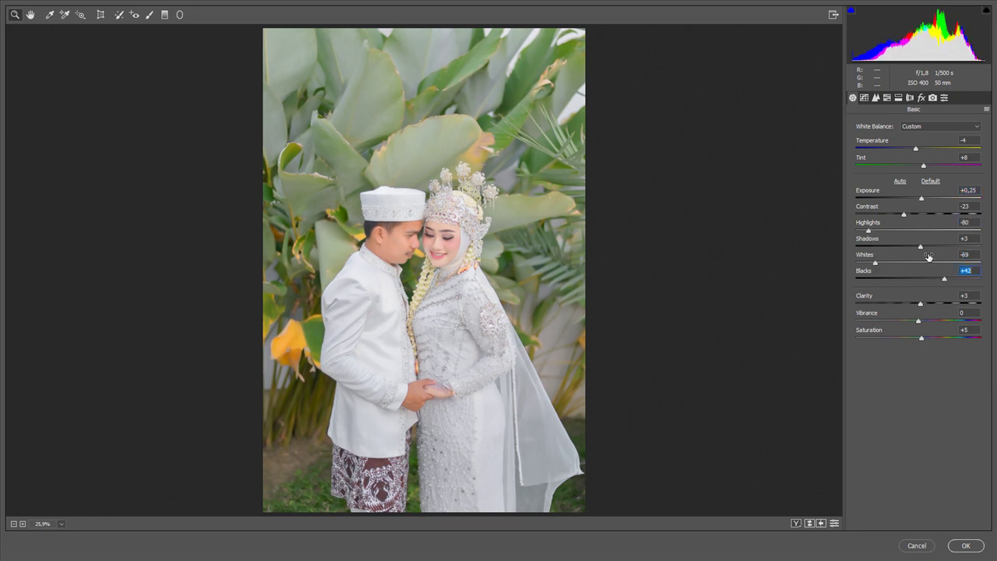
pyautogui.moveTo(904, 215); pyautogui.dragTo(901, 215)
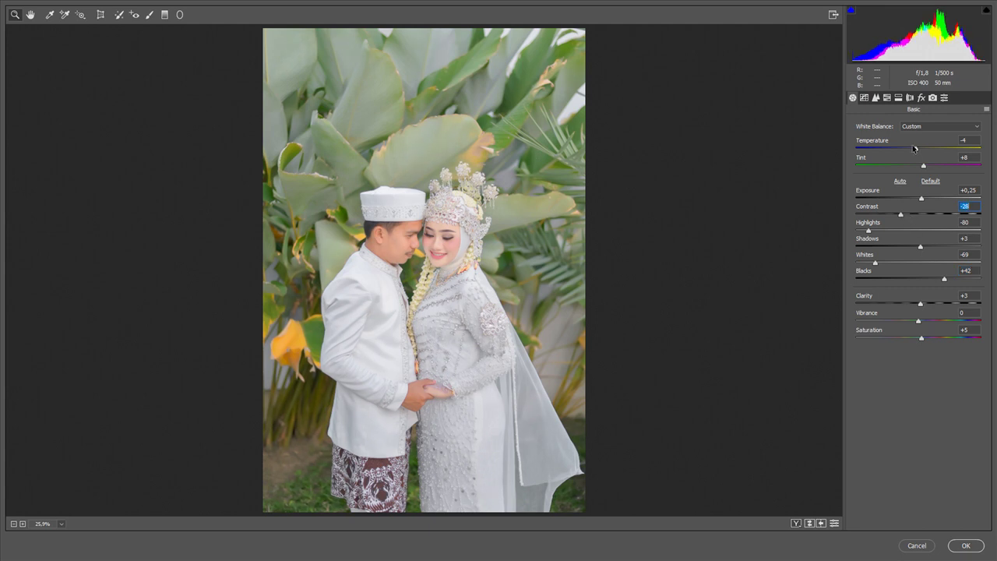
pyautogui.moveTo(914, 147); pyautogui.dragTo(914, 148)
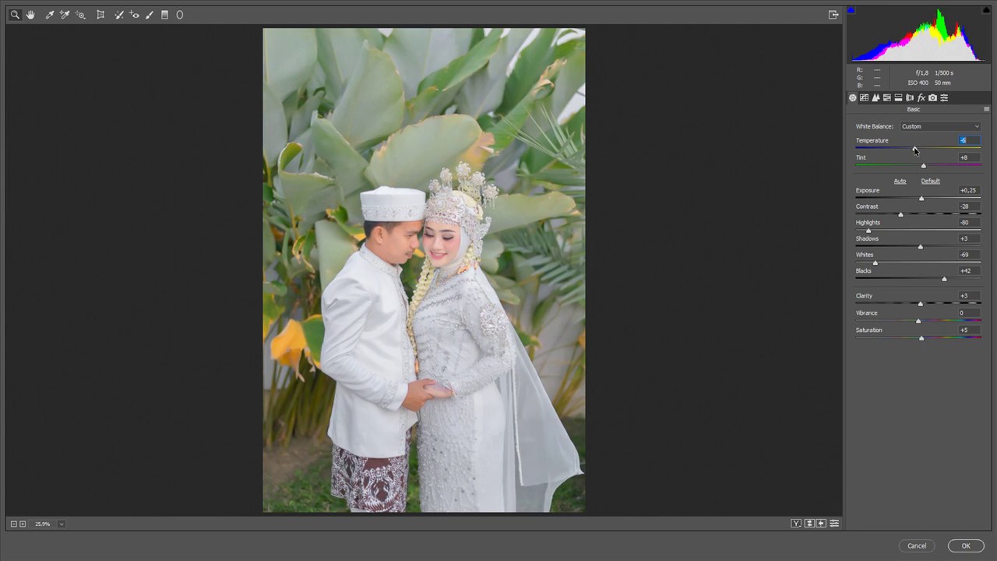
pyautogui.moveTo(915, 149); pyautogui.dragTo(923, 167)
# Step: Set tone-curve Lights to -19, sharpening Amount 53, Detail 40, Masking 6, and luminance noise reduction 29
pyautogui.click(865, 99)
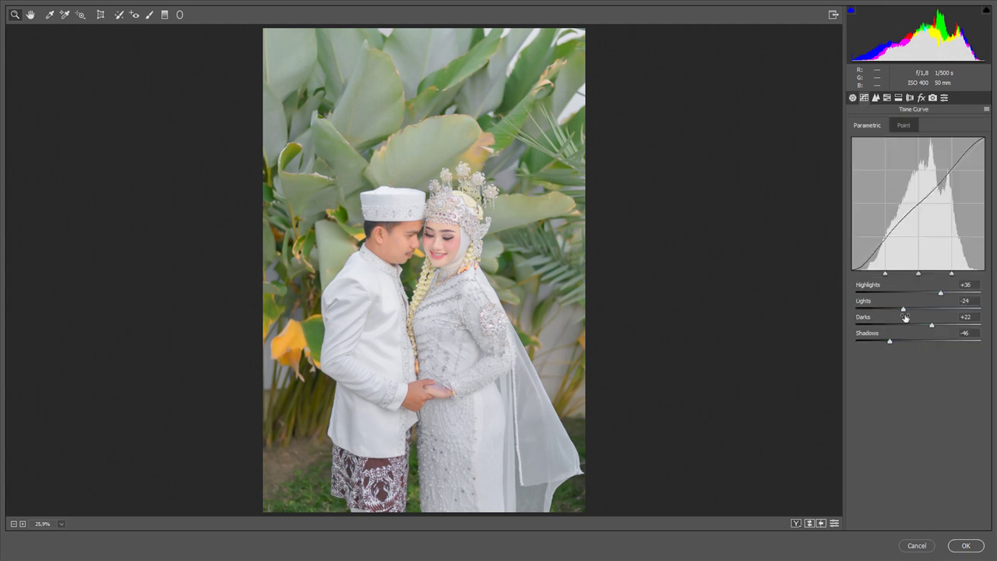
pyautogui.moveTo(904, 310)
pyautogui.mouseDown()
pyautogui.moveTo(928, 327)
pyautogui.moveTo(884, 341)
pyautogui.mouseUp()
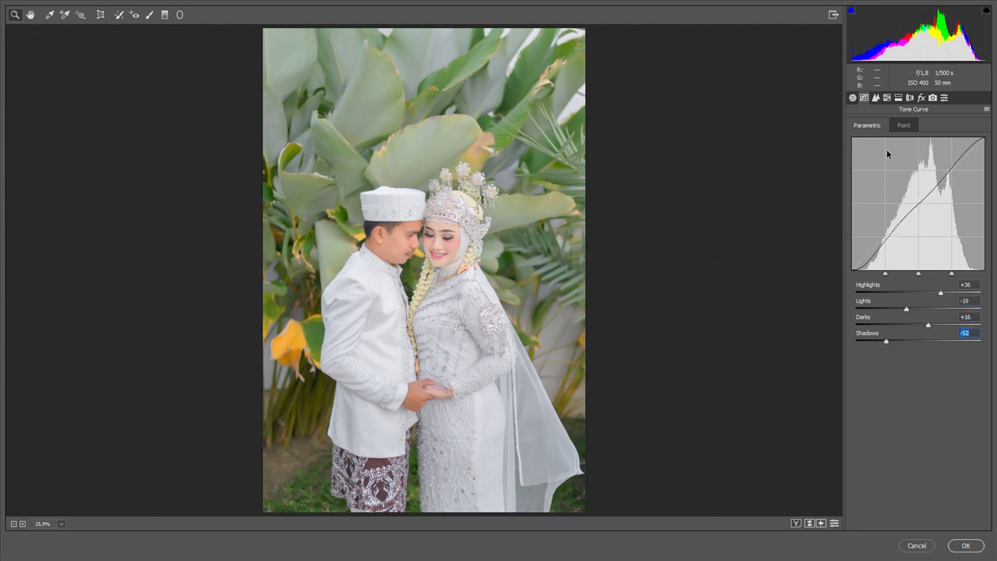
pyautogui.click(876, 99)
pyautogui.moveTo(925, 175); pyautogui.dragTo(905, 176)
pyautogui.moveTo(895, 141); pyautogui.dragTo(901, 141)
pyautogui.click(860, 193)
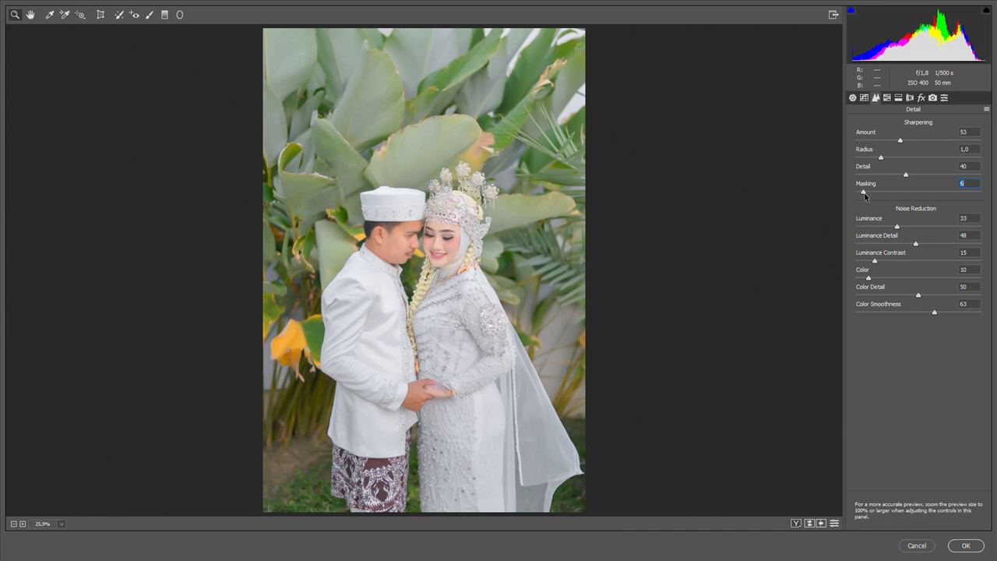
pyautogui.moveTo(897, 227); pyautogui.dragTo(892, 227)
# Step: Shift HSL hues: Oranges +11, Yellows +3, Greens +8, Blues +2, Magentas +13
pyautogui.click(886, 97)
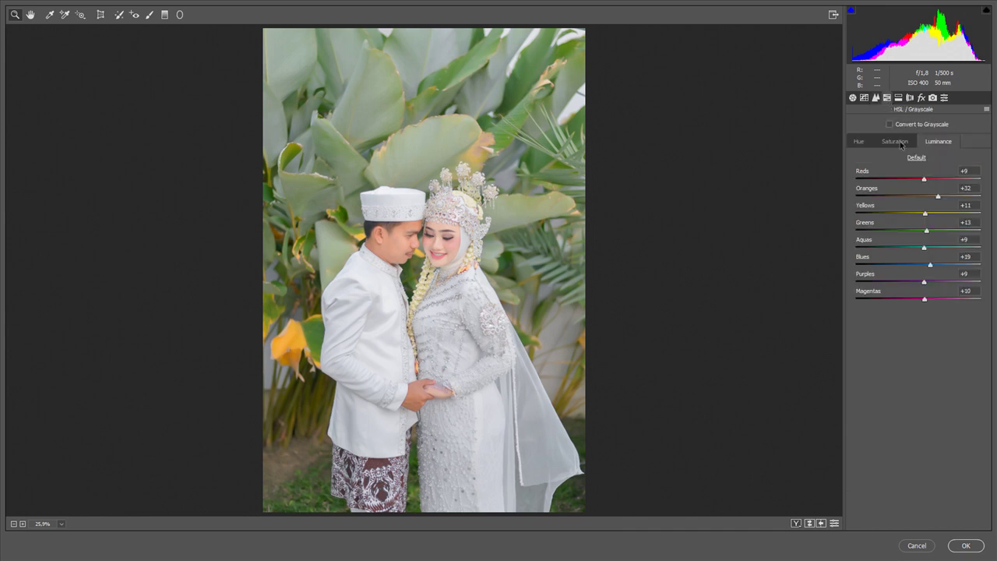
pyautogui.click(858, 141)
pyautogui.click(923, 197)
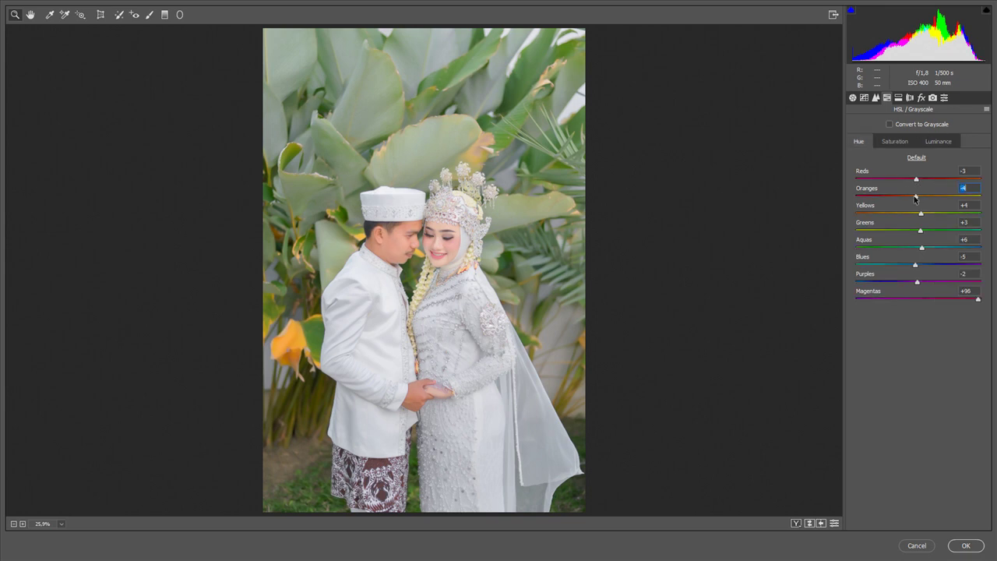
pyautogui.moveTo(923, 199); pyautogui.dragTo(922, 200)
pyautogui.click(922, 214)
pyautogui.moveTo(920, 231); pyautogui.dragTo(923, 232)
pyautogui.moveTo(915, 266); pyautogui.dragTo(911, 283)
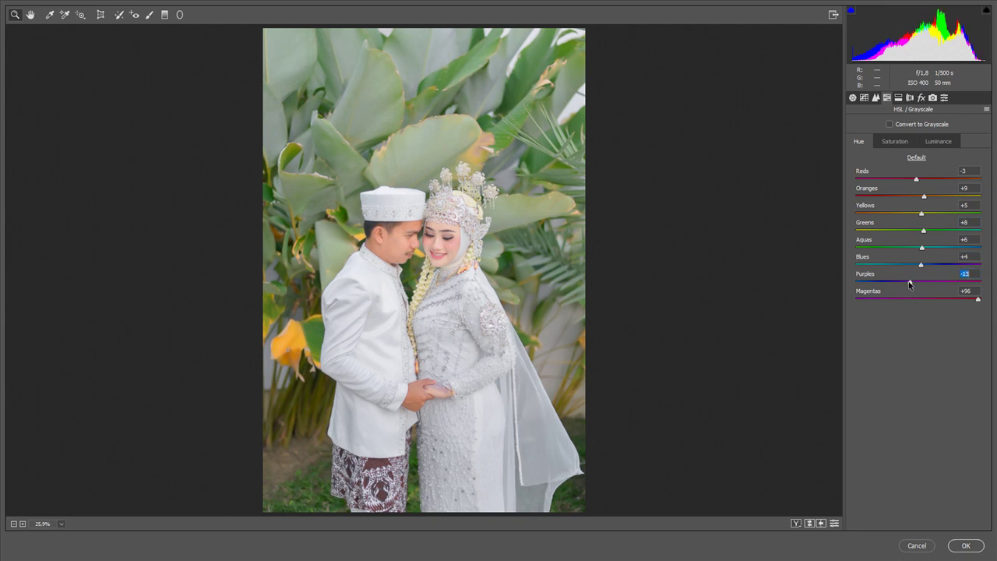
pyautogui.click(926, 299)
# Step: Desaturate Blues to -40 and set Yellows saturation to -8
pyautogui.click(896, 143)
pyautogui.moveTo(888, 265); pyautogui.dragTo(900, 267)
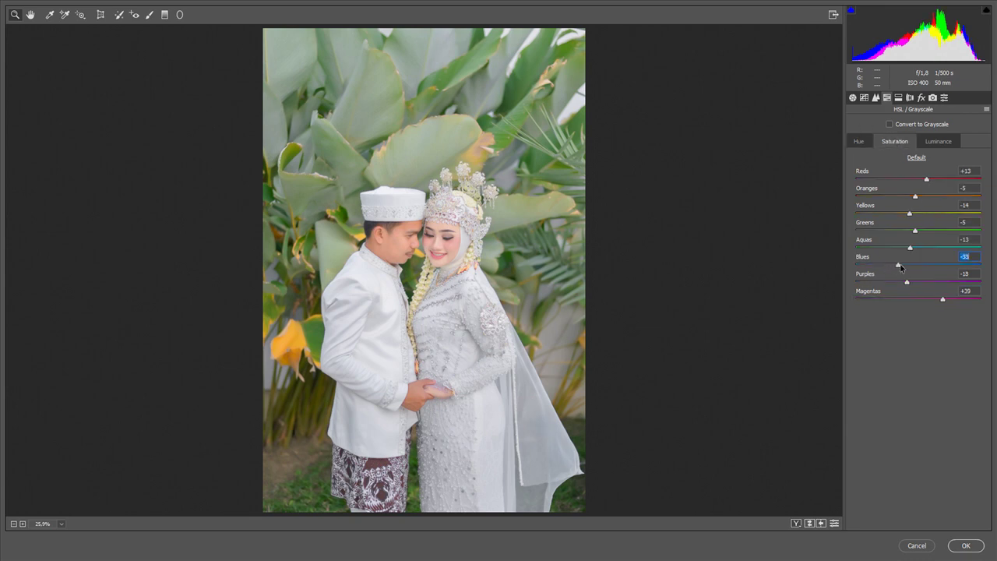
pyautogui.moveTo(909, 213); pyautogui.dragTo(929, 181)
# Step: Darken Reds luminance to +3 and Yellows to +8, and brighten Blues luminance
pyautogui.click(933, 145)
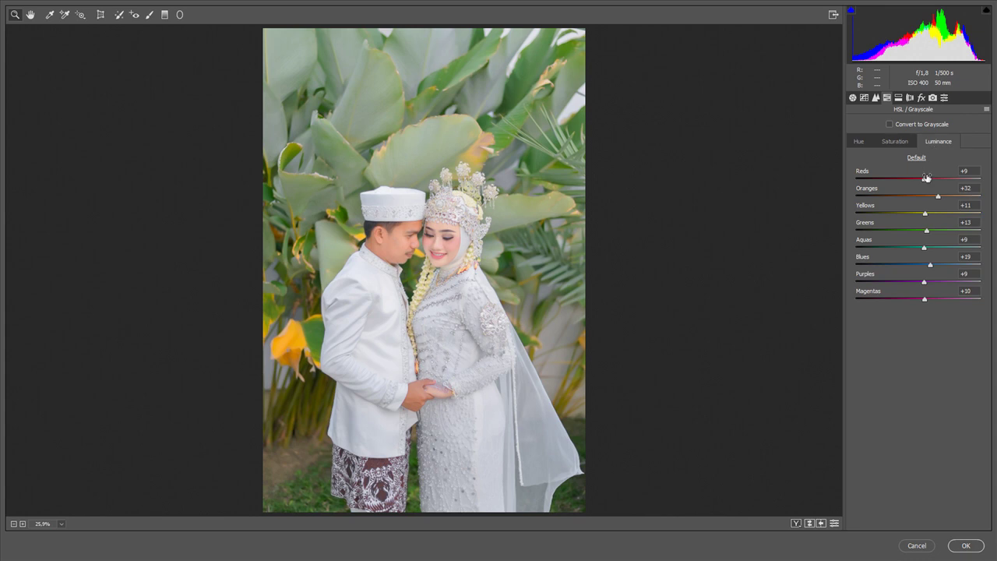
pyautogui.moveTo(924, 180); pyautogui.dragTo(919, 180)
pyautogui.moveTo(925, 212); pyautogui.dragTo(931, 232)
pyautogui.moveTo(930, 264); pyautogui.dragTo(930, 265)
# Step: Raise vignetting to about +30, lower Dehaze, and apply the Camera Raw grade to Layer 1
pyautogui.click(898, 98)
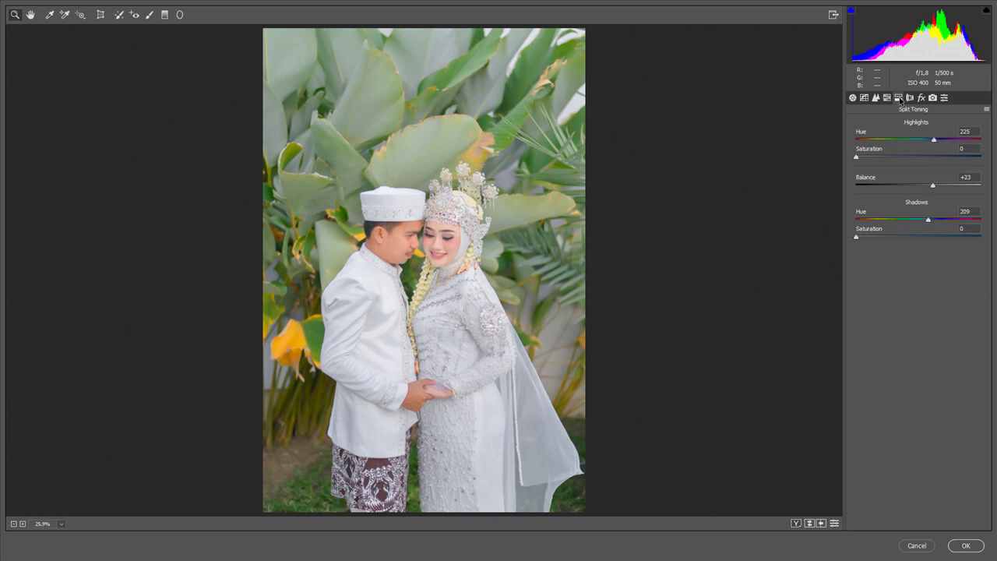
pyautogui.click(910, 97)
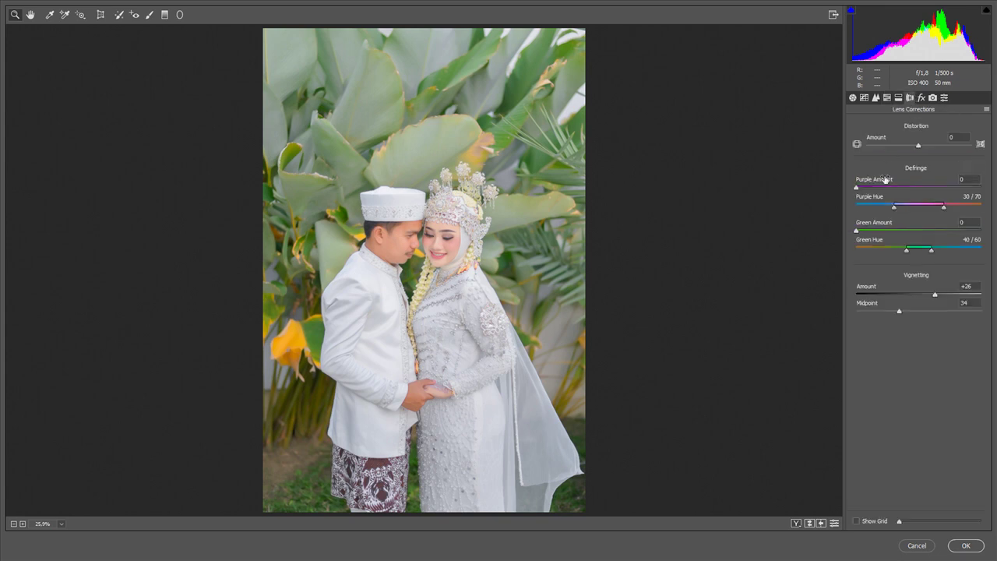
pyautogui.moveTo(935, 296); pyautogui.dragTo(903, 314)
pyautogui.click(920, 98)
pyautogui.moveTo(923, 141); pyautogui.dragTo(925, 145)
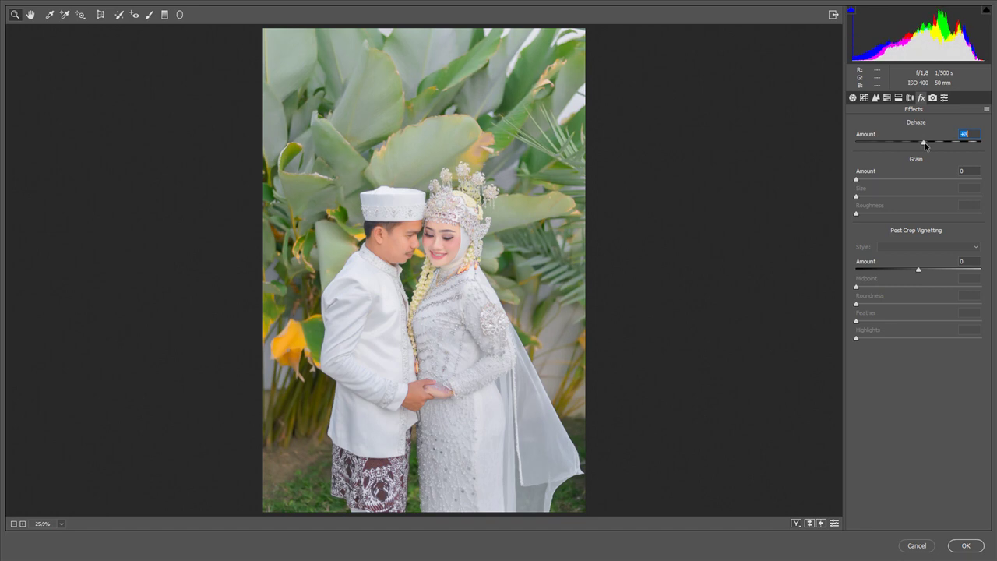
pyautogui.click(964, 545)
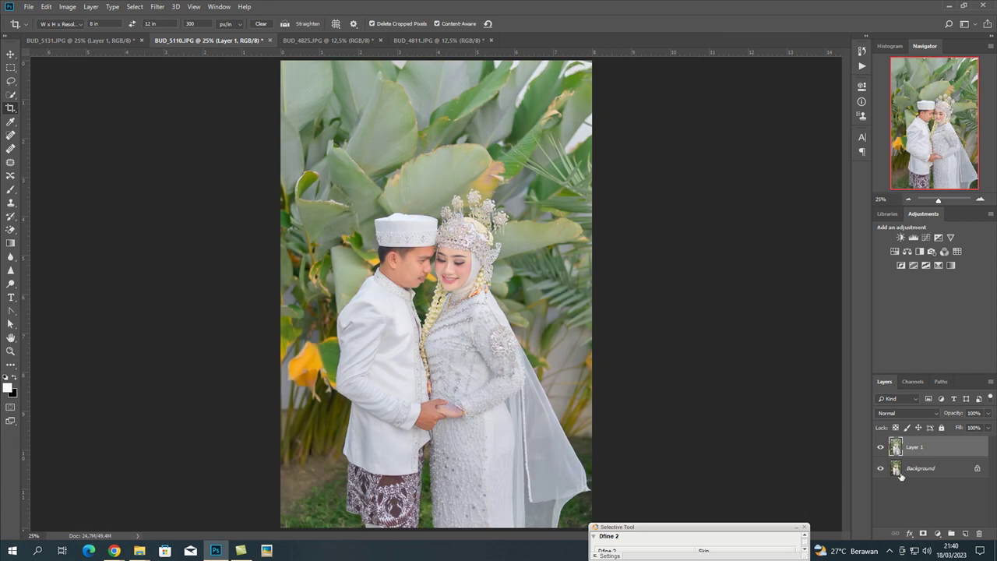
# Step: Crop BUD_4825.JPG to an 8 × 12 in portrait with Content-Aware fill, and duplicate it onto Layer 1
pyautogui.click(343, 40)
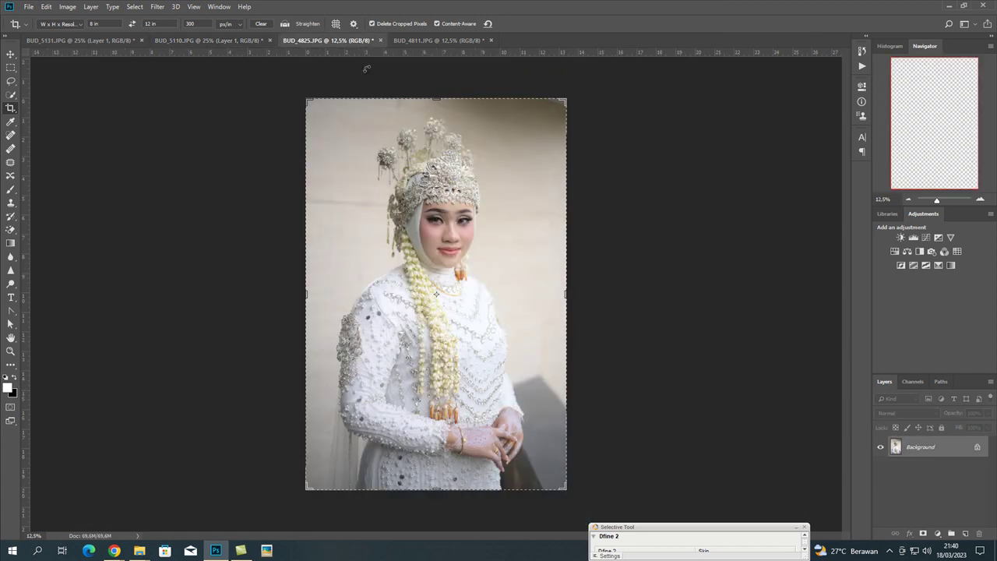
pyautogui.click(527, 162)
pyautogui.moveTo(621, 156); pyautogui.dragTo(618, 149)
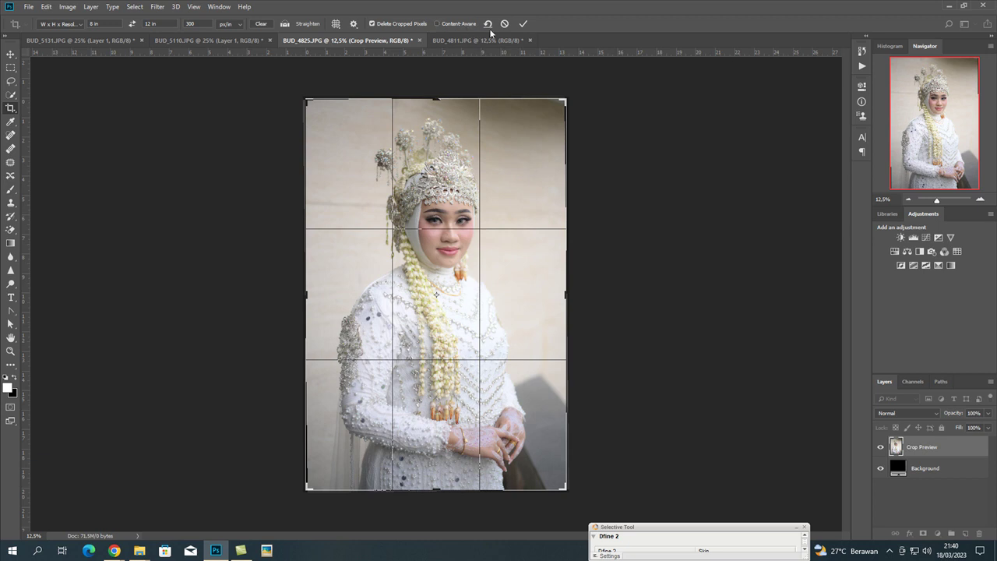
pyautogui.click(458, 23)
pyautogui.click(528, 23)
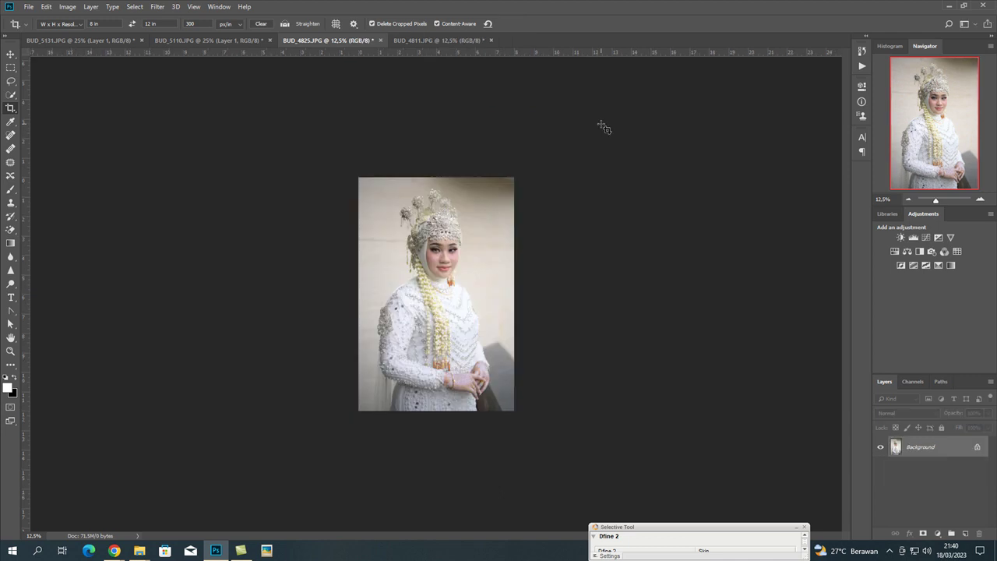
pyautogui.hotkey('ctrl', 'j')
pyautogui.hotkey('ctrl', '+')
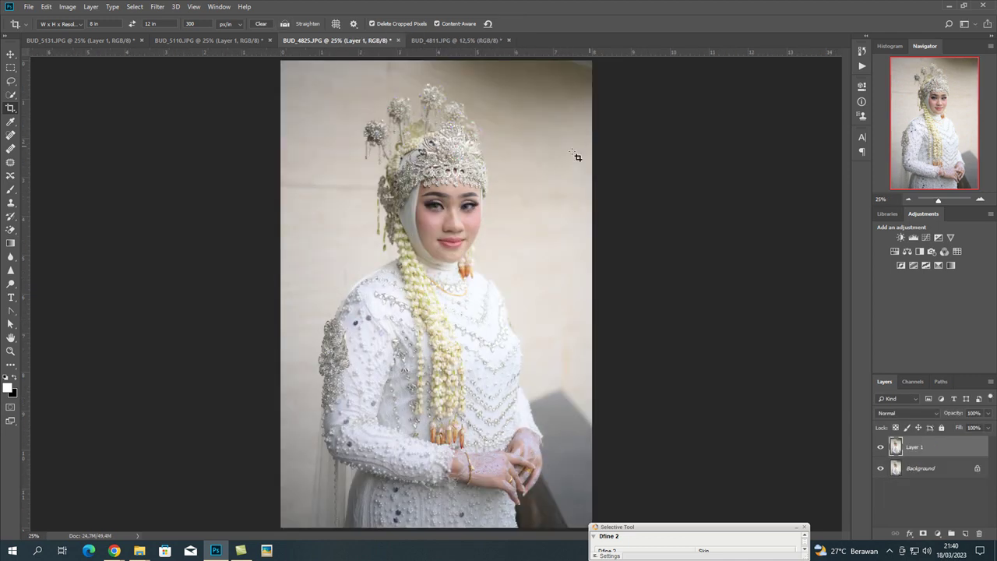
# Step: Open the Camera Raw filter and load the saved BUD_5110 settings onto the portrait
pyautogui.click(157, 7)
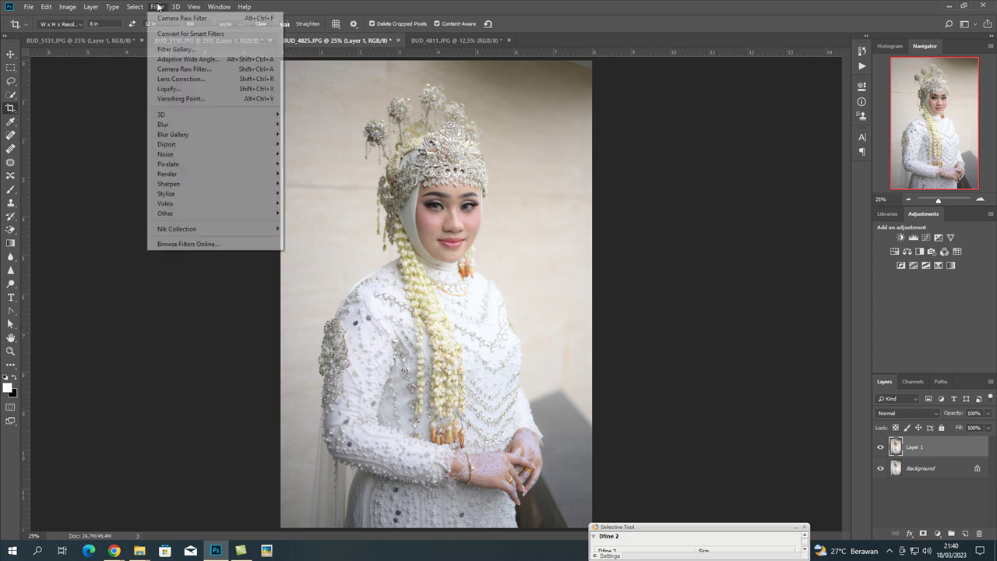
pyautogui.click(181, 69)
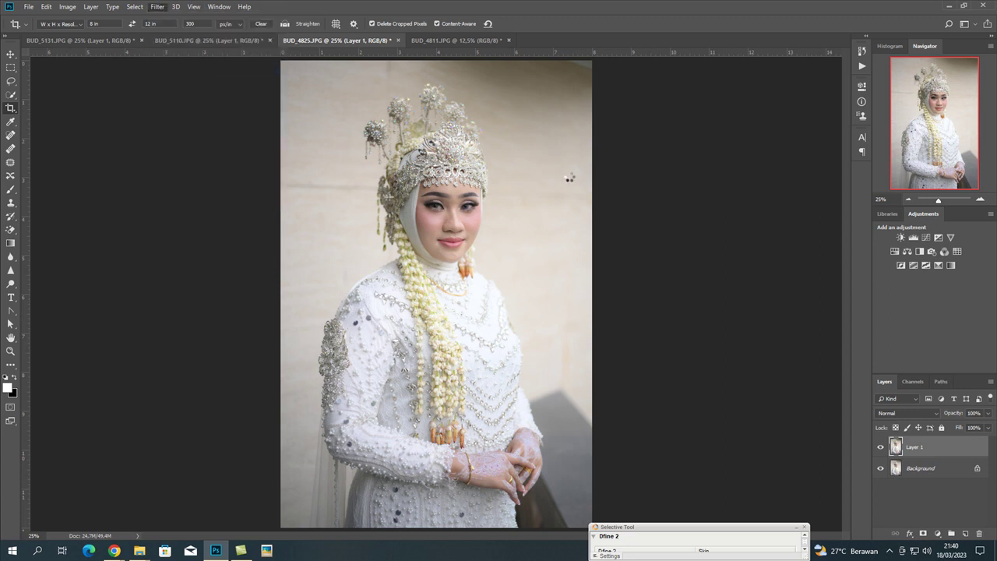
pyautogui.click(986, 111)
pyautogui.click(950, 194)
pyautogui.click(350, 91)
pyautogui.click(412, 452)
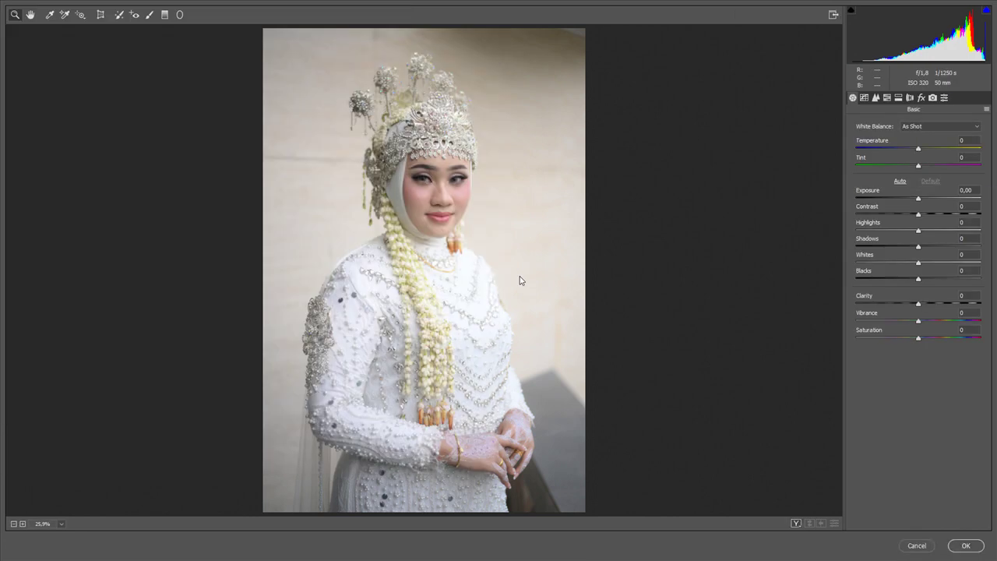
# Step: Warm the white balance slightly, pull Highlights to -82 and Whites to -66, and lower Contrast
pyautogui.moveTo(923, 200); pyautogui.dragTo(910, 217)
pyautogui.click(905, 215)
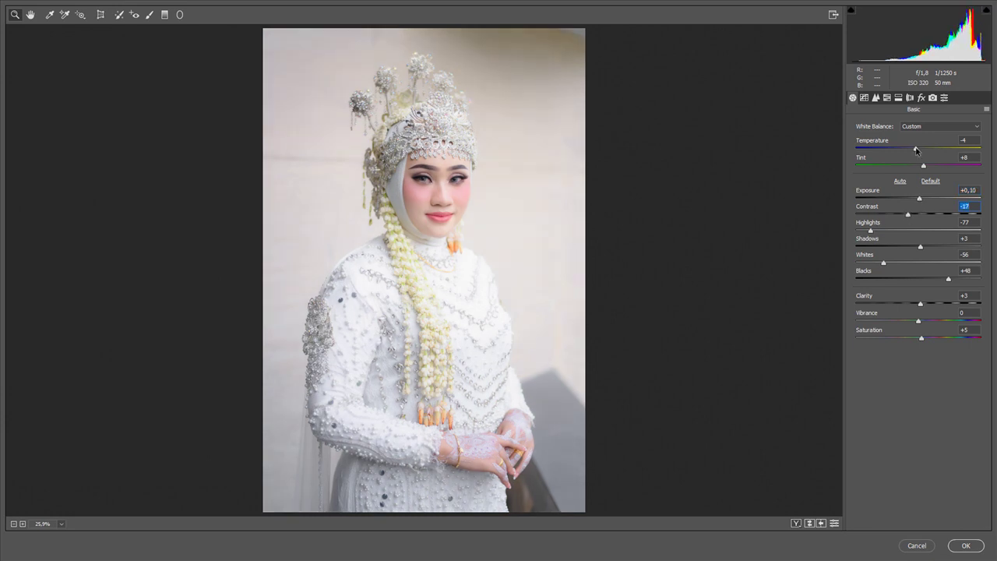
pyautogui.moveTo(914, 149); pyautogui.dragTo(917, 149)
pyautogui.moveTo(869, 231); pyautogui.dragTo(866, 231)
pyautogui.moveTo(884, 265); pyautogui.dragTo(877, 265)
pyautogui.moveTo(908, 216); pyautogui.dragTo(899, 216)
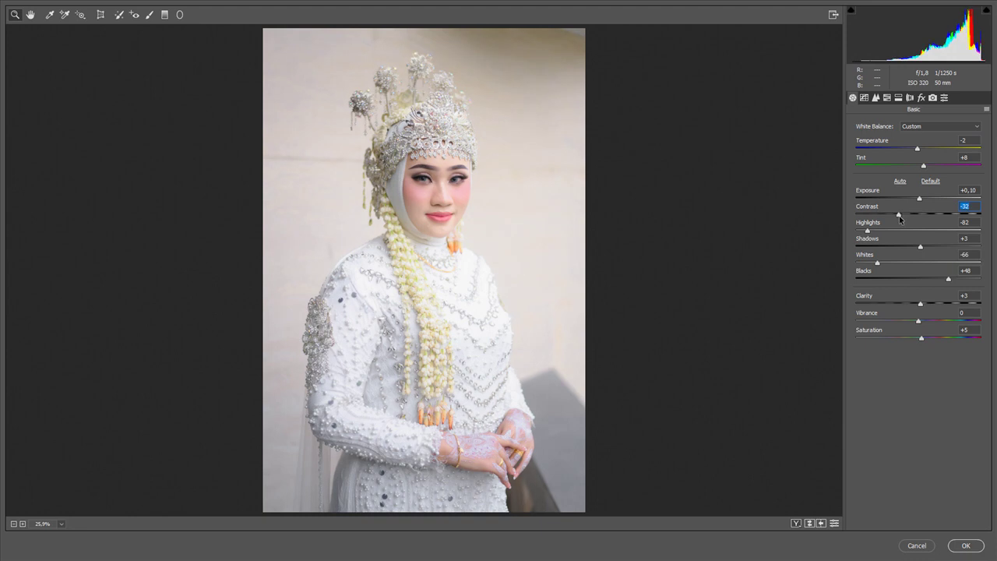
# Step: Reset Exposure to 0 and set Blacks +41, Clarity -2, Contrast -28, Vibrance +8, Tint +6
pyautogui.doubleClick(919, 198)
pyautogui.moveTo(947, 279); pyautogui.dragTo(943, 281)
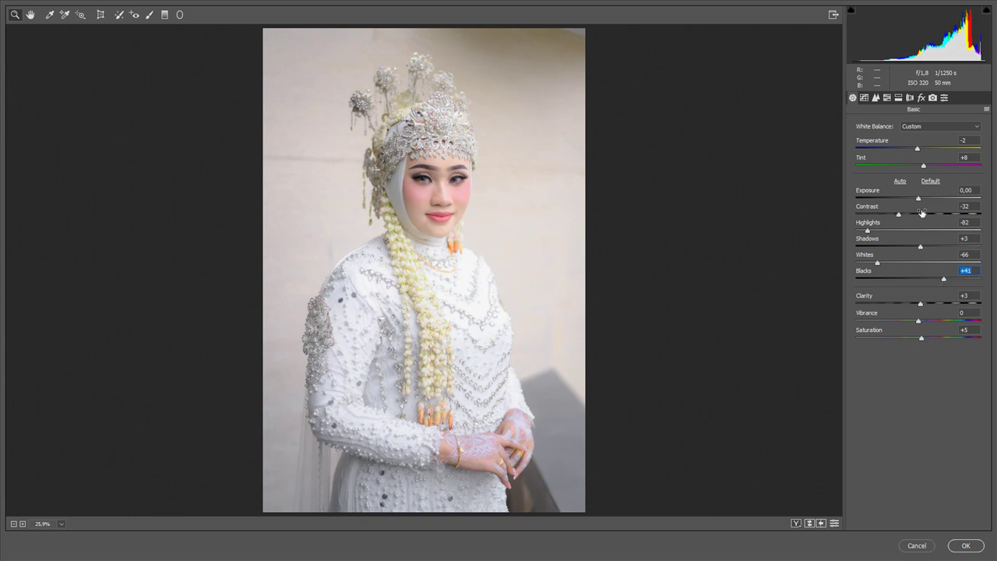
pyautogui.moveTo(921, 304); pyautogui.dragTo(919, 306)
pyautogui.moveTo(898, 214)
pyautogui.mouseDown()
pyautogui.moveTo(913, 215)
pyautogui.moveTo(901, 216)
pyautogui.mouseUp()
pyautogui.moveTo(918, 321); pyautogui.dragTo(922, 322)
pyautogui.click(924, 166)
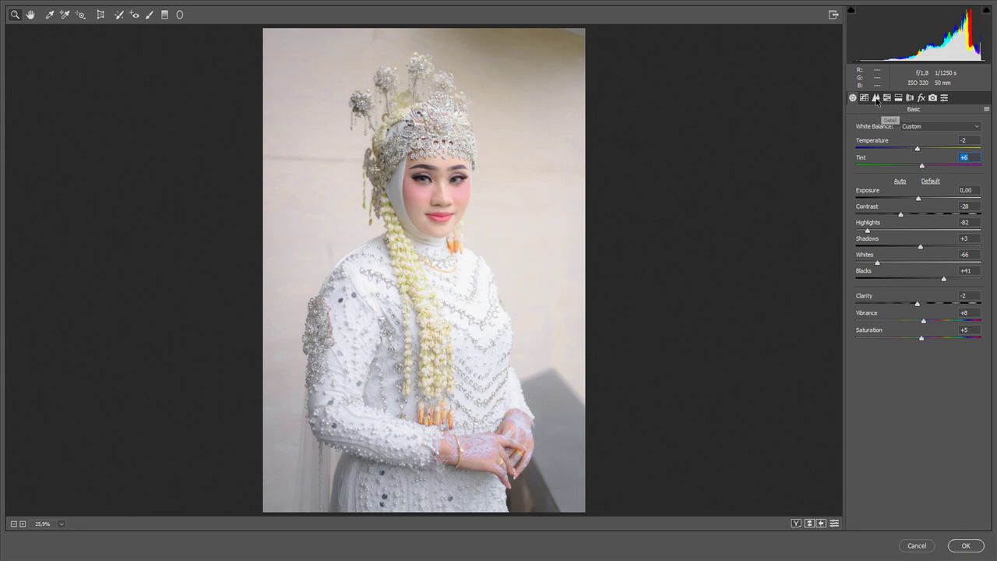
# Step: Set the parametric tone curve to Highlights +23, Lights -19 and Darks +20
pyautogui.click(864, 97)
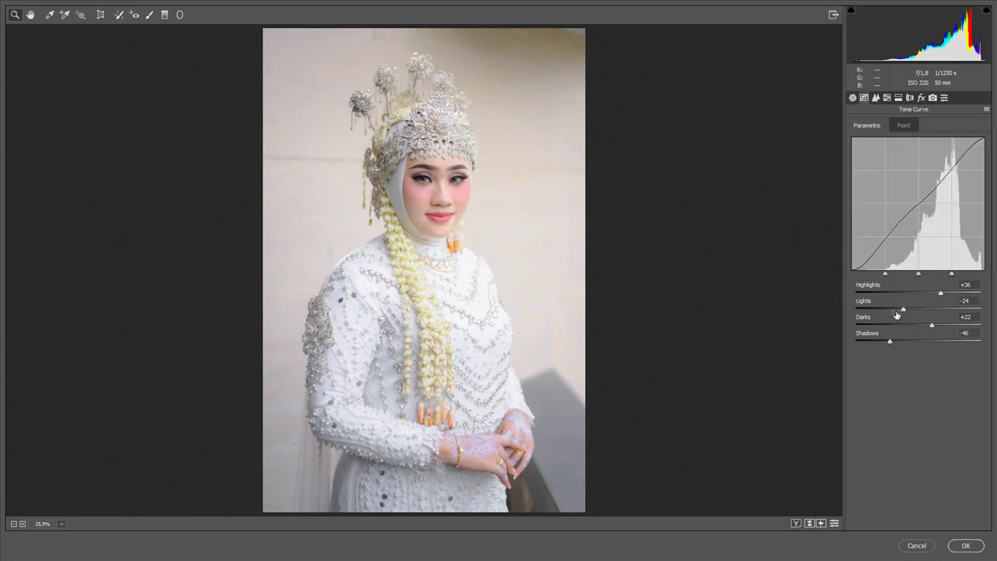
pyautogui.moveTo(940, 293); pyautogui.dragTo(933, 293)
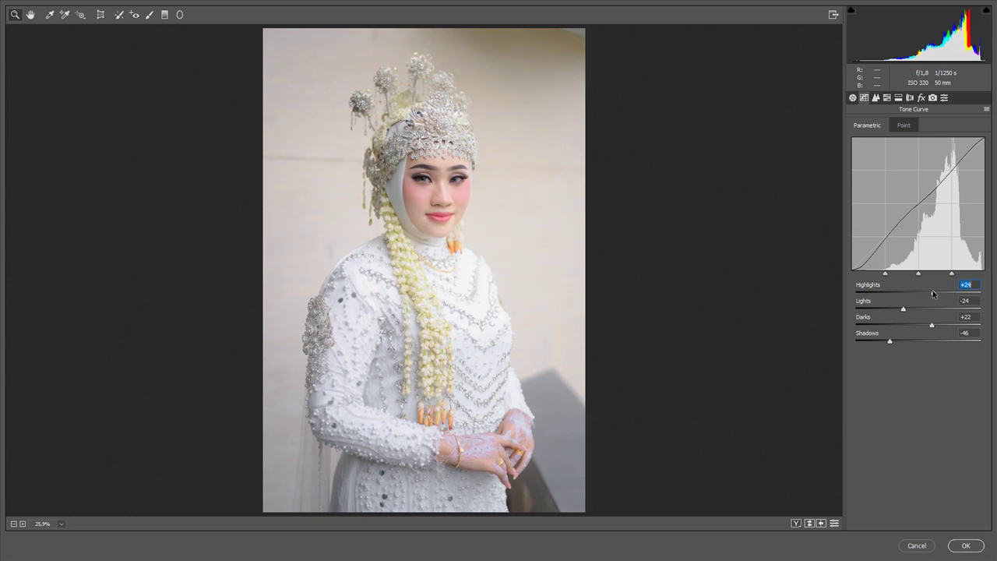
pyautogui.click(930, 327)
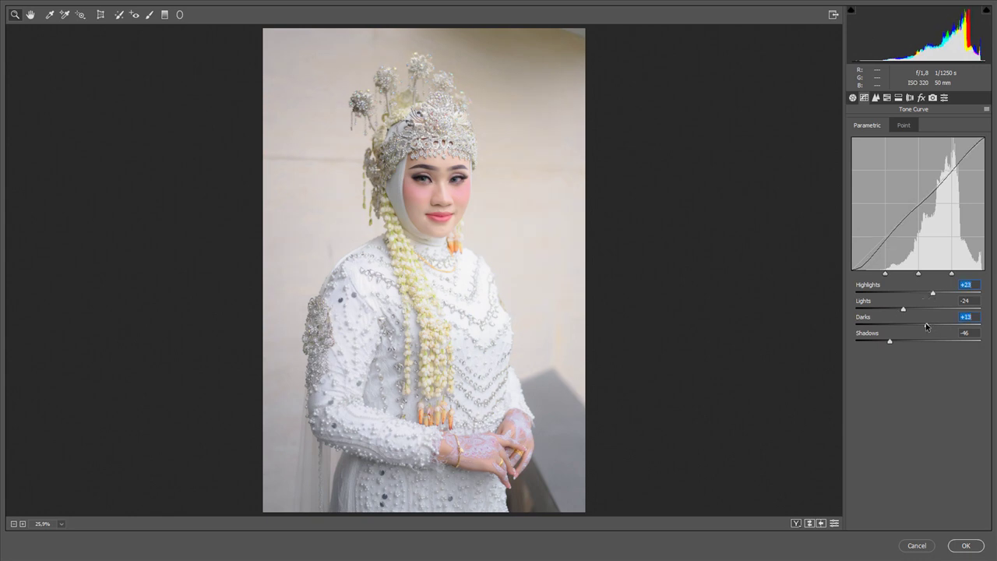
pyautogui.moveTo(907, 308); pyautogui.dragTo(906, 300)
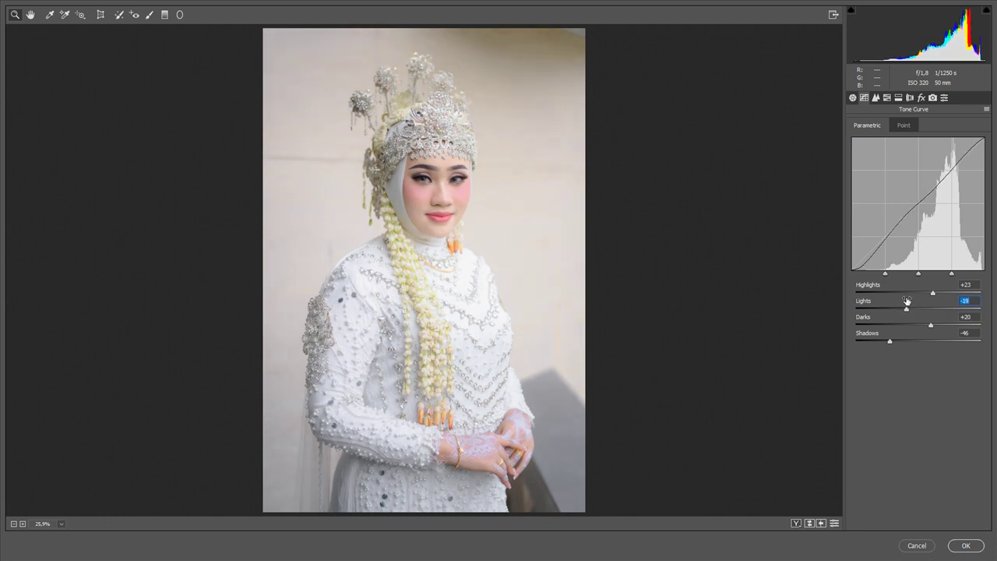
# Step: Compare before and after with a zoom on the face, then zoom back out to the whole portrait
pyautogui.press('q')
pyautogui.click(776, 272)
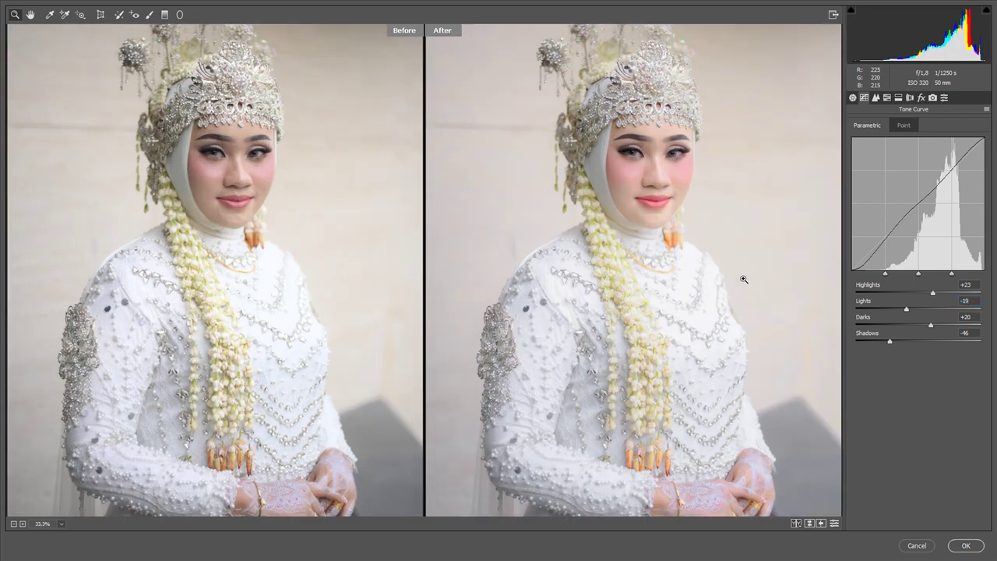
pyautogui.press('q')
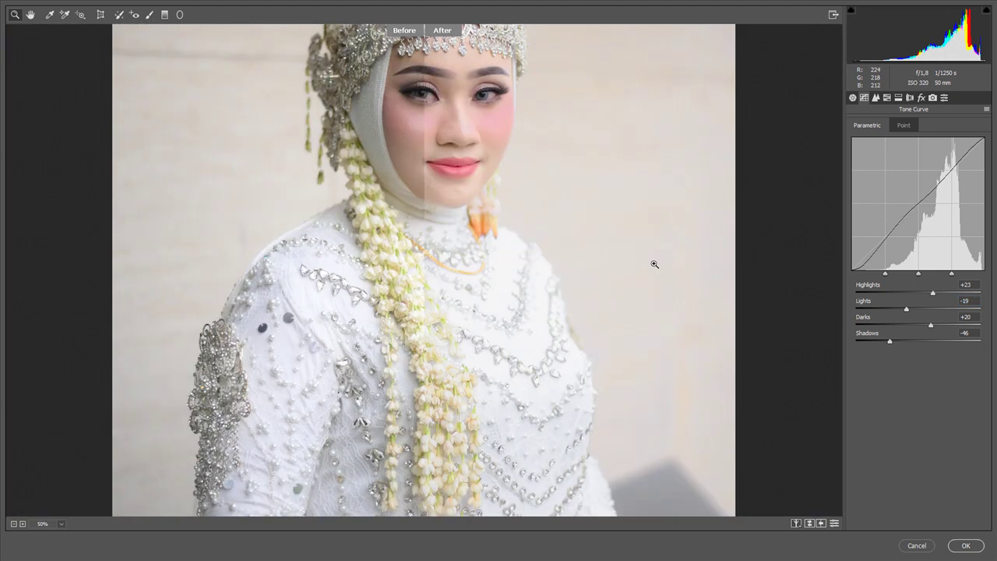
pyautogui.keyDown('alt'); pyautogui.click(651, 261); pyautogui.keyUp('alt')
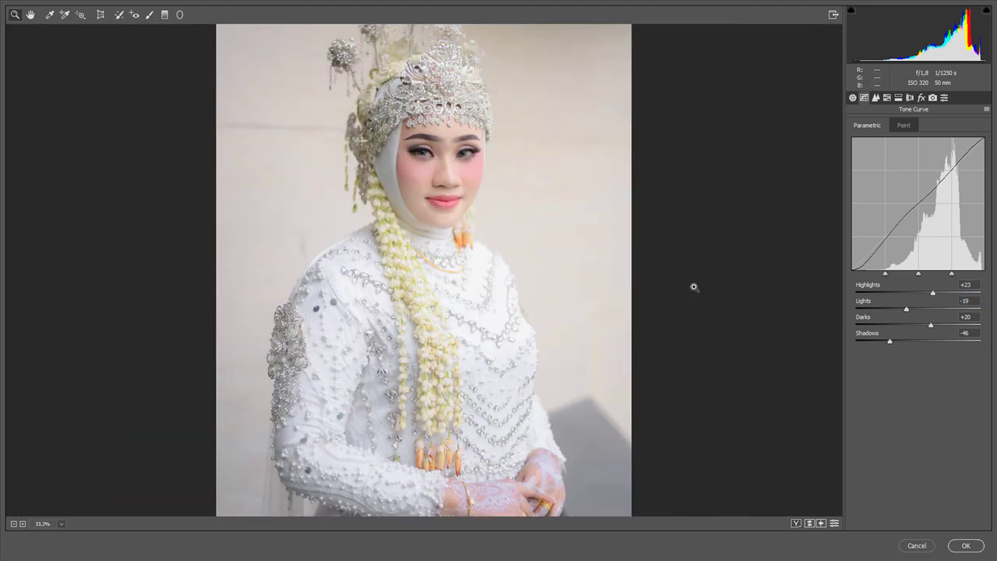
pyautogui.keyDown('alt'); pyautogui.click(694, 286); pyautogui.keyUp('alt')
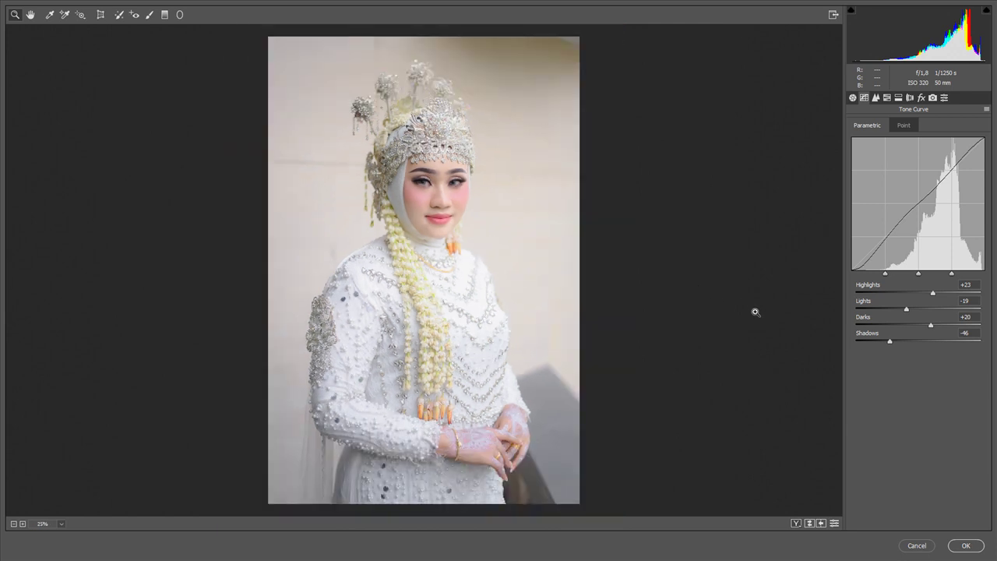
# Step: Lift curve Shadows to -7 and add shadow, midtone and highlight points on the RGB point curve
pyautogui.moveTo(889, 343)
pyautogui.mouseDown()
pyautogui.moveTo(901, 343)
pyautogui.moveTo(878, 344)
pyautogui.moveTo(913, 344)
pyautogui.moveTo(900, 343)
pyautogui.mouseUp()
pyautogui.click(904, 126)
pyautogui.click(895, 263)
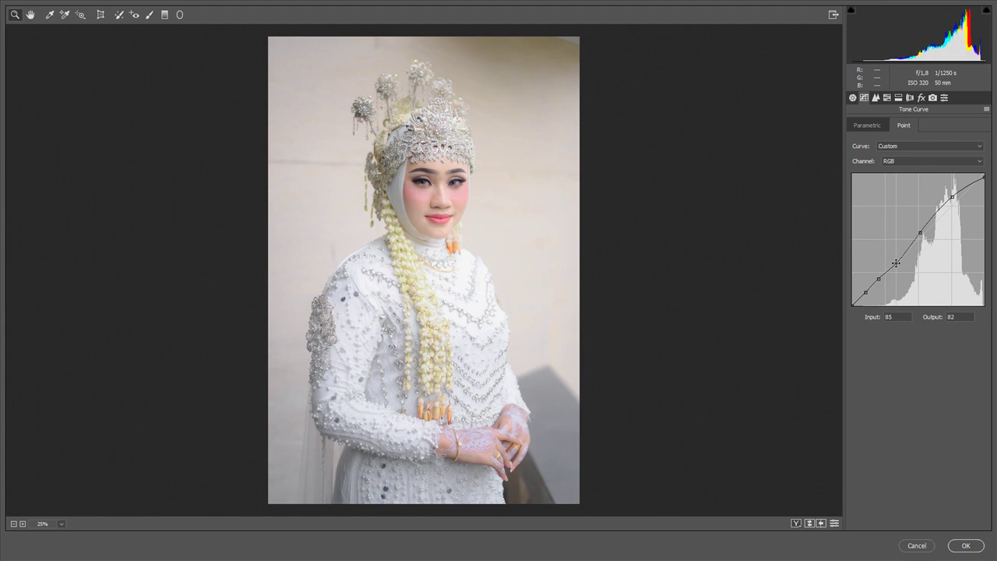
pyautogui.moveTo(952, 197); pyautogui.dragTo(953, 197)
pyautogui.click(920, 231)
pyautogui.click(896, 262)
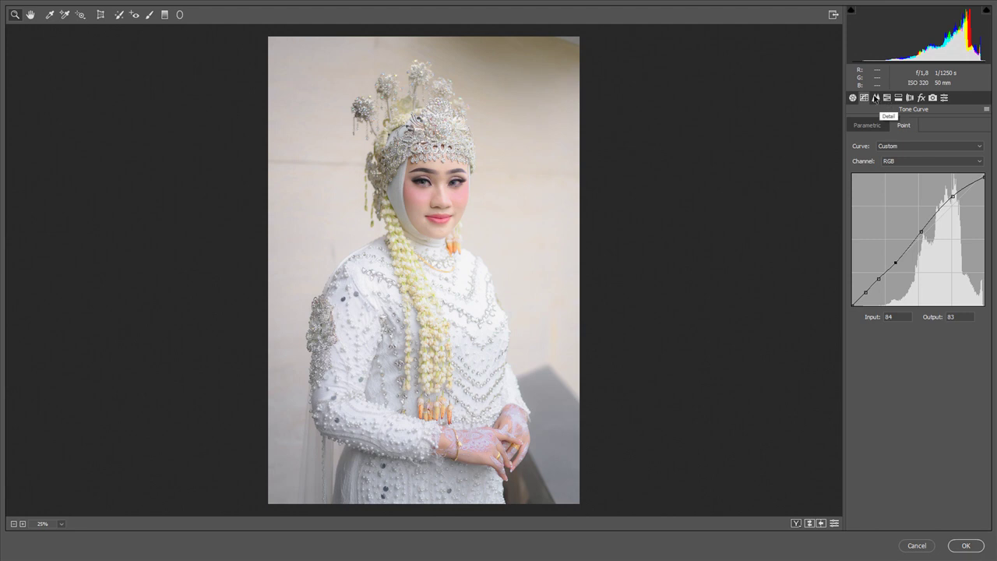
# Step: Set sharpening Detail to 36 and Amount to about 55
pyautogui.click(875, 98)
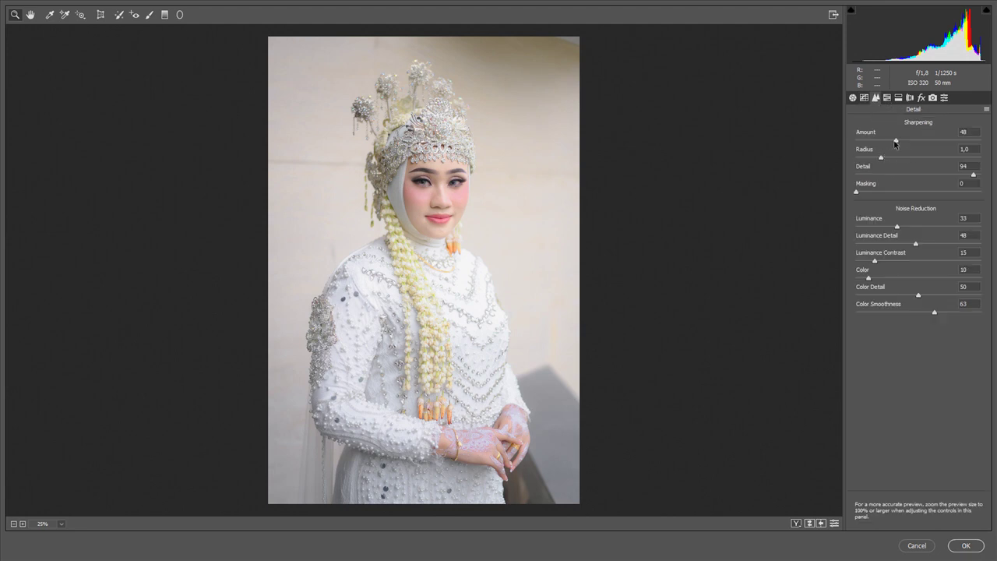
pyautogui.click(905, 175)
pyautogui.moveTo(904, 176); pyautogui.dragTo(867, 193)
pyautogui.click(902, 141)
# Step: Lower Luminance noise reduction to 27, shift the orange hue to about +14, and nudge yellow and green hues
pyautogui.moveTo(897, 228); pyautogui.dragTo(888, 227)
pyautogui.click(886, 97)
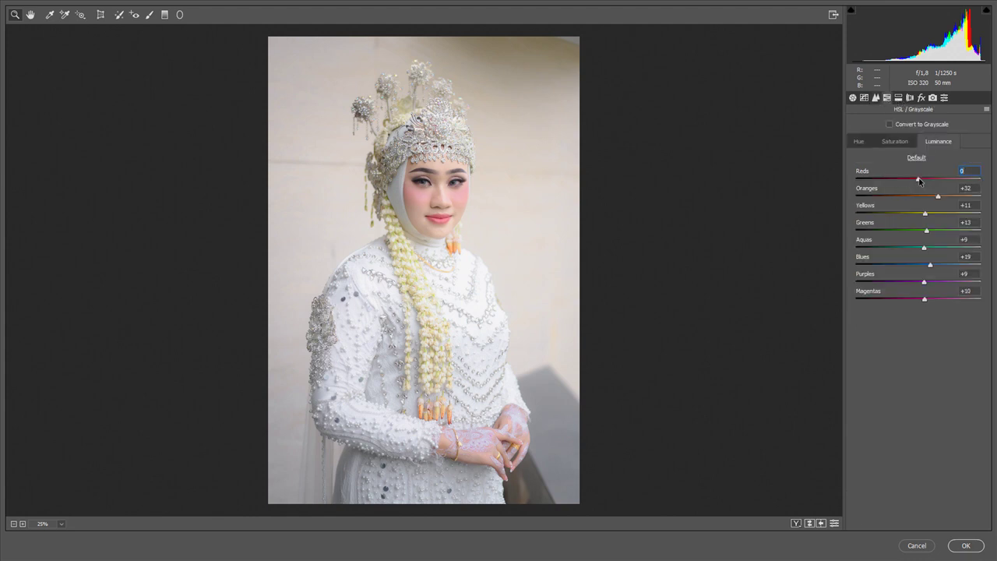
pyautogui.moveTo(937, 196); pyautogui.dragTo(934, 196)
pyautogui.click(859, 141)
pyautogui.moveTo(918, 198); pyautogui.dragTo(928, 196)
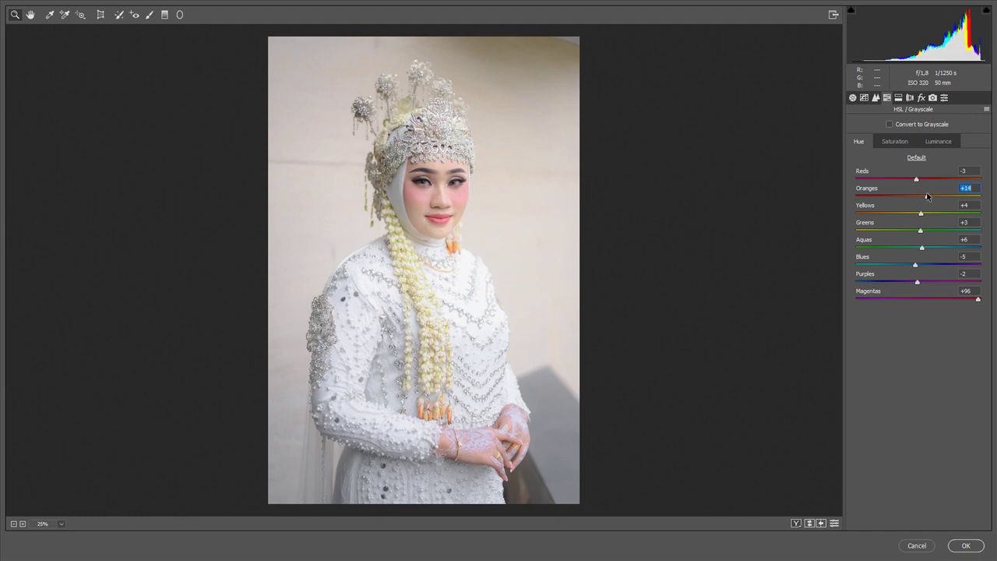
pyautogui.click(920, 214)
pyautogui.moveTo(921, 231); pyautogui.dragTo(922, 231)
# Step: Adjust HSL saturation: raise oranges, yellows to -8, blues to -36, magentas down to +16
pyautogui.click(896, 142)
pyautogui.click(916, 196)
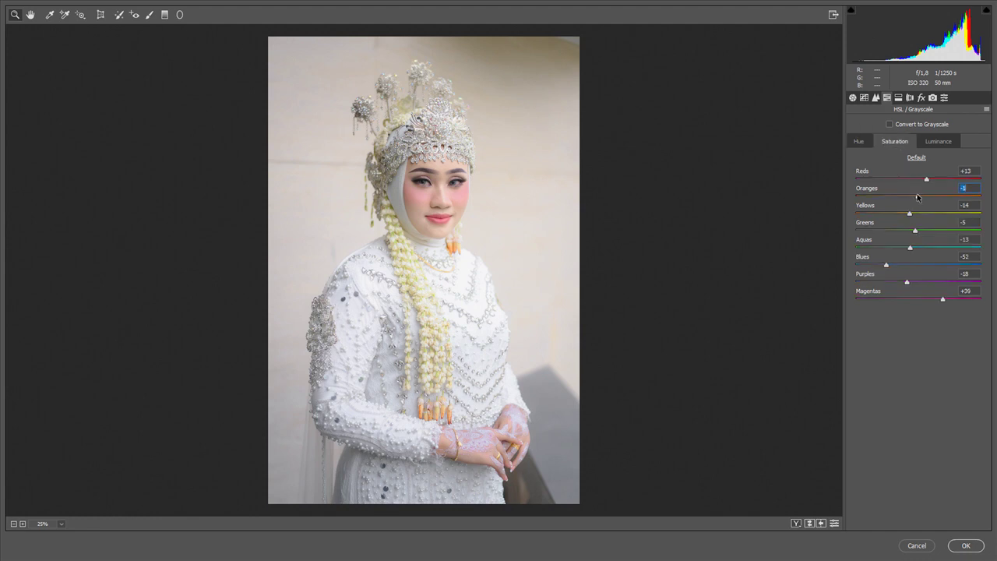
pyautogui.moveTo(916, 196); pyautogui.dragTo(919, 197)
pyautogui.click(926, 179)
pyautogui.click(919, 197)
pyautogui.moveTo(909, 215); pyautogui.dragTo(913, 216)
pyautogui.click(915, 231)
pyautogui.moveTo(893, 265); pyautogui.dragTo(896, 266)
pyautogui.moveTo(943, 300); pyautogui.dragTo(928, 302)
# Step: Set HSL luminance: brighten reds, oranges at +30, purples +12, magentas +18
pyautogui.click(938, 141)
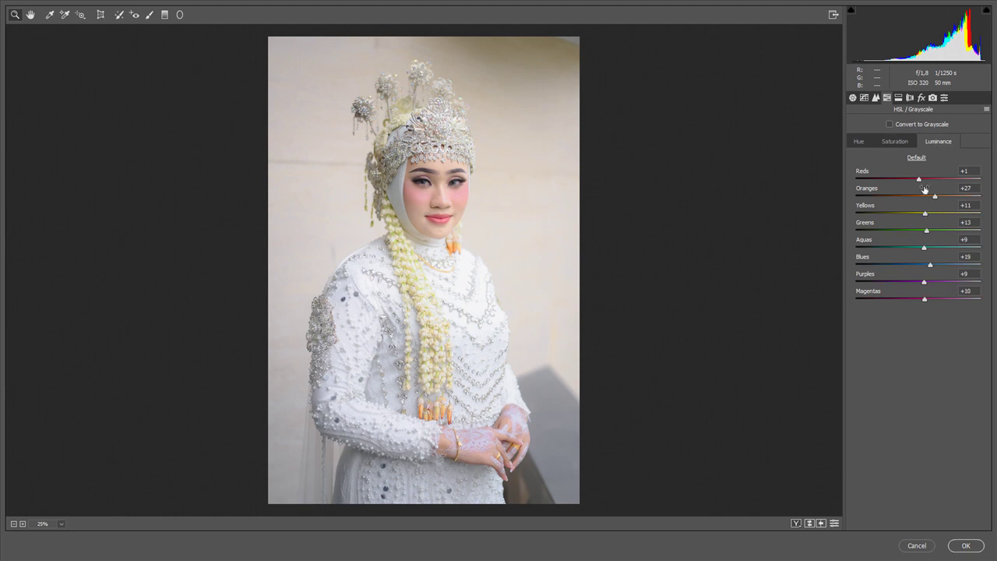
pyautogui.click(920, 180)
pyautogui.moveTo(920, 179); pyautogui.dragTo(937, 197)
pyautogui.moveTo(924, 282); pyautogui.dragTo(927, 282)
pyautogui.moveTo(924, 300); pyautogui.dragTo(931, 301)
# Step: Add about +29 vignetting and +11 Dehaze, then apply the Camera Raw grade to the image
pyautogui.click(898, 99)
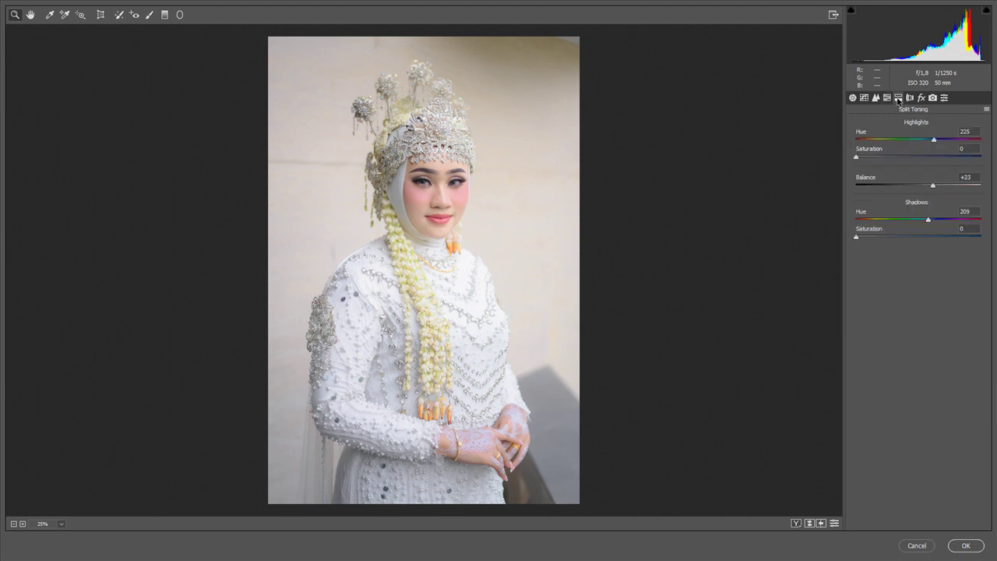
pyautogui.click(908, 98)
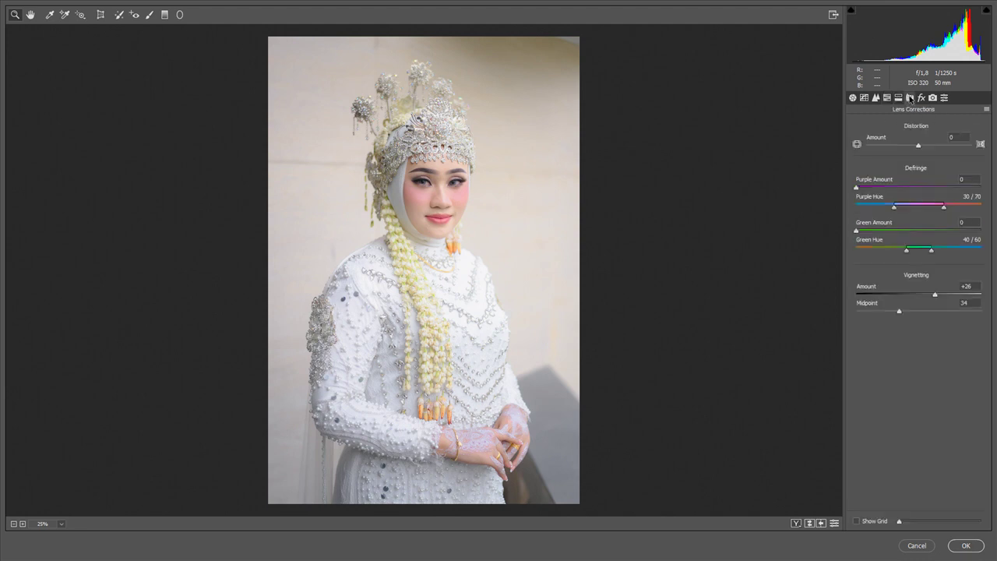
pyautogui.moveTo(934, 294); pyautogui.dragTo(904, 311)
pyautogui.click(921, 97)
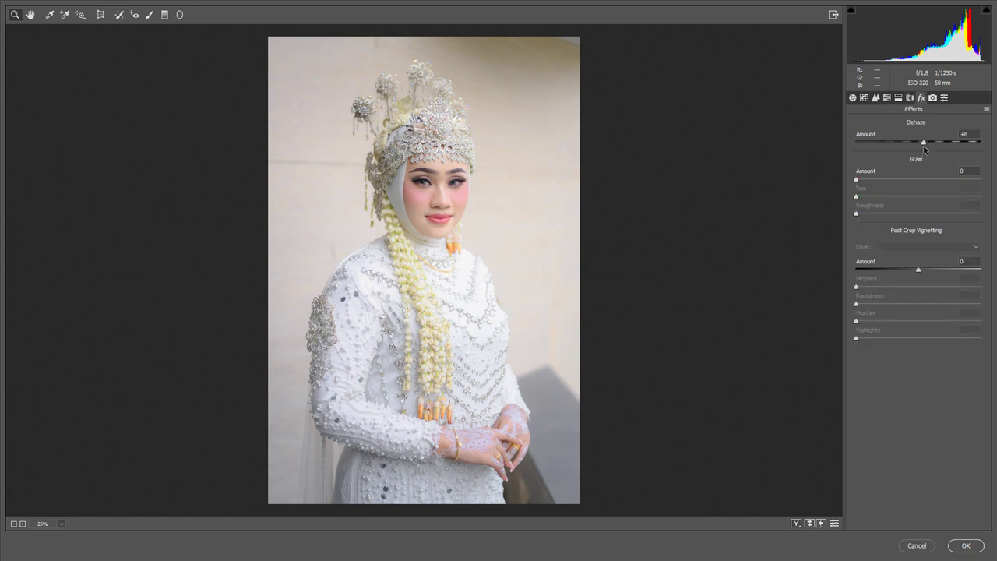
pyautogui.moveTo(924, 144); pyautogui.dragTo(924, 143)
pyautogui.moveTo(924, 144); pyautogui.dragTo(925, 143)
pyautogui.click(967, 546)
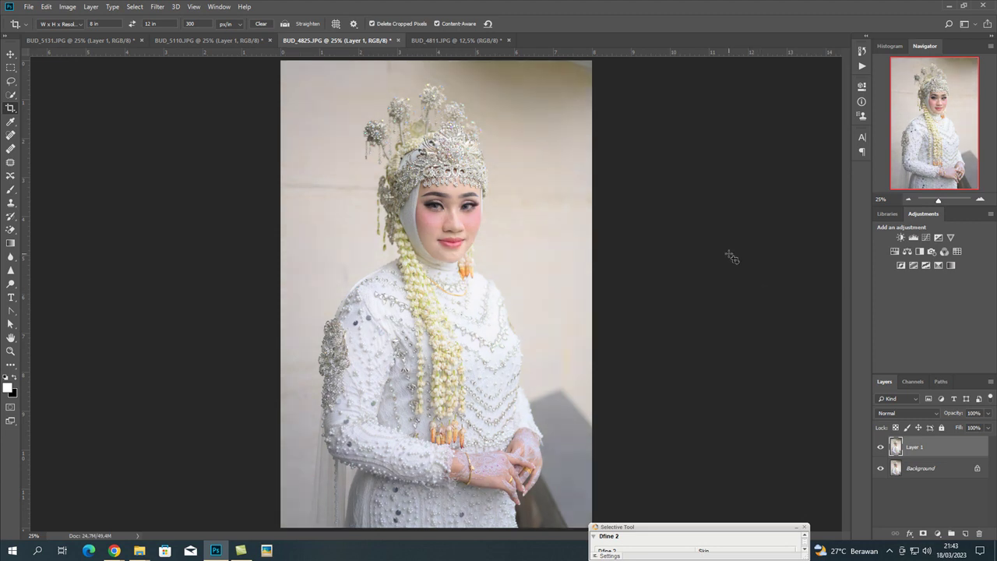
# Step: Straighten and crop BUD_4811.JPG to an 8 × 12 in portrait, duplicate onto Layer 1, and open Camera Raw
pyautogui.click(459, 41)
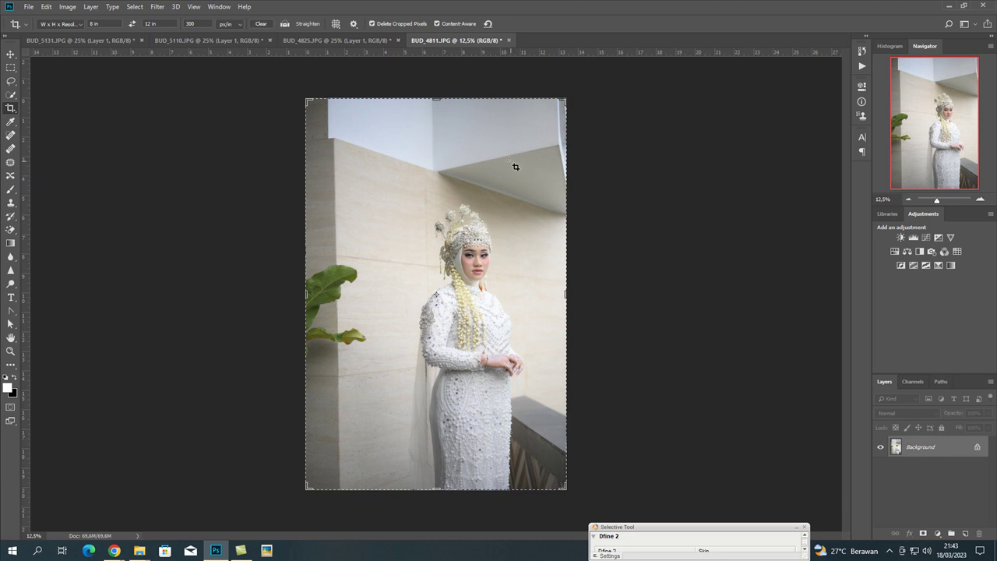
pyautogui.moveTo(519, 74); pyautogui.dragTo(525, 60)
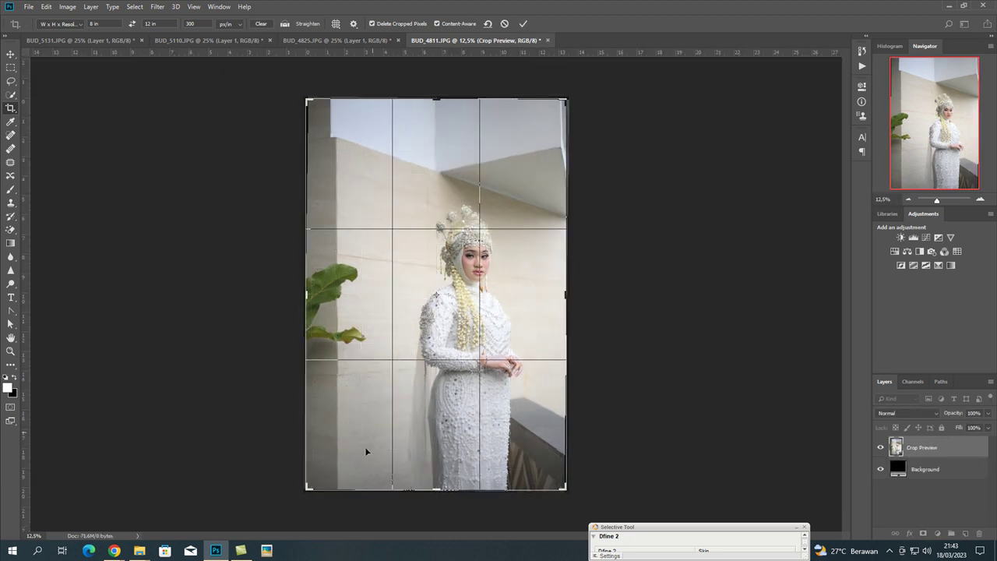
pyautogui.moveTo(312, 491); pyautogui.dragTo(310, 488)
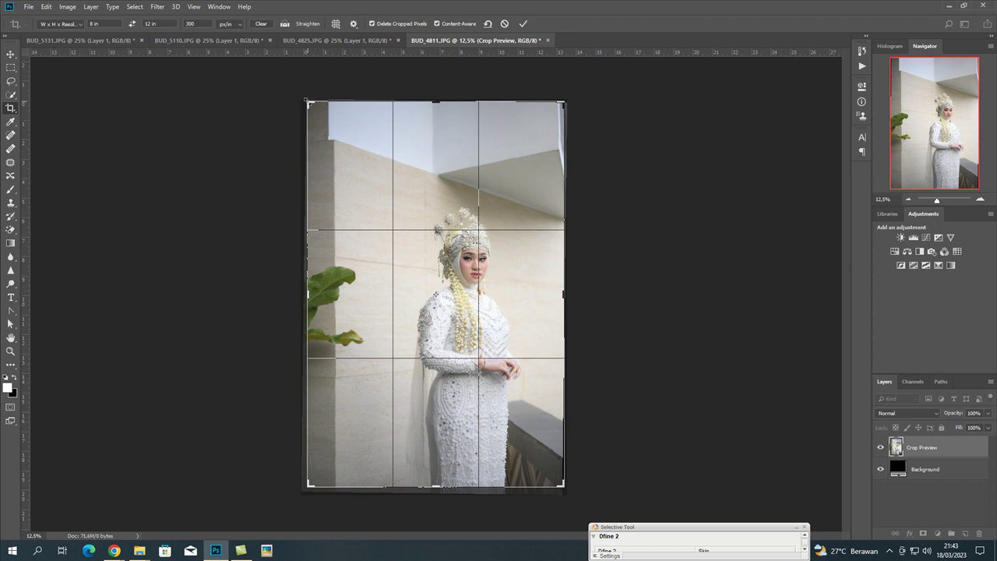
pyautogui.moveTo(307, 102); pyautogui.dragTo(313, 107)
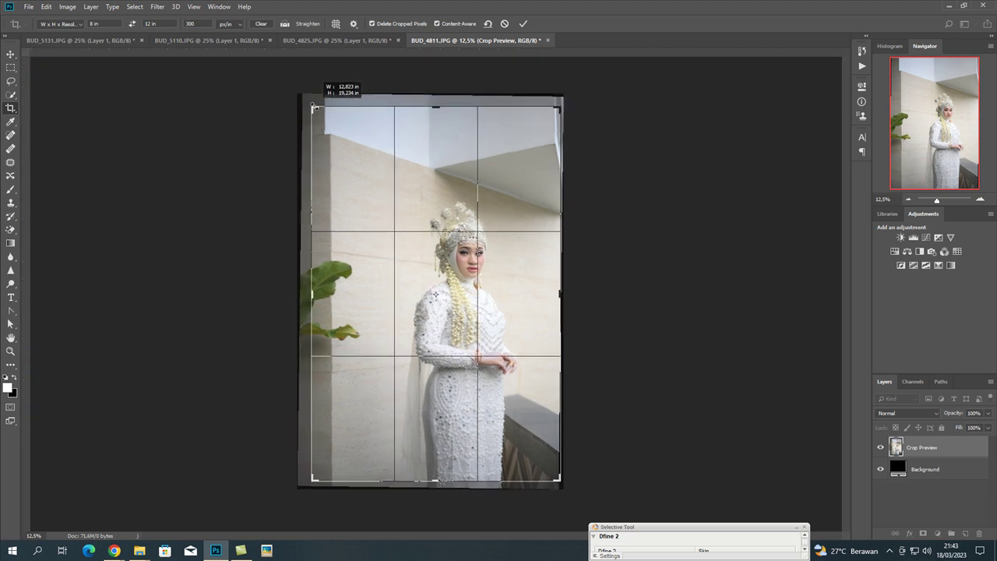
pyautogui.click(524, 24)
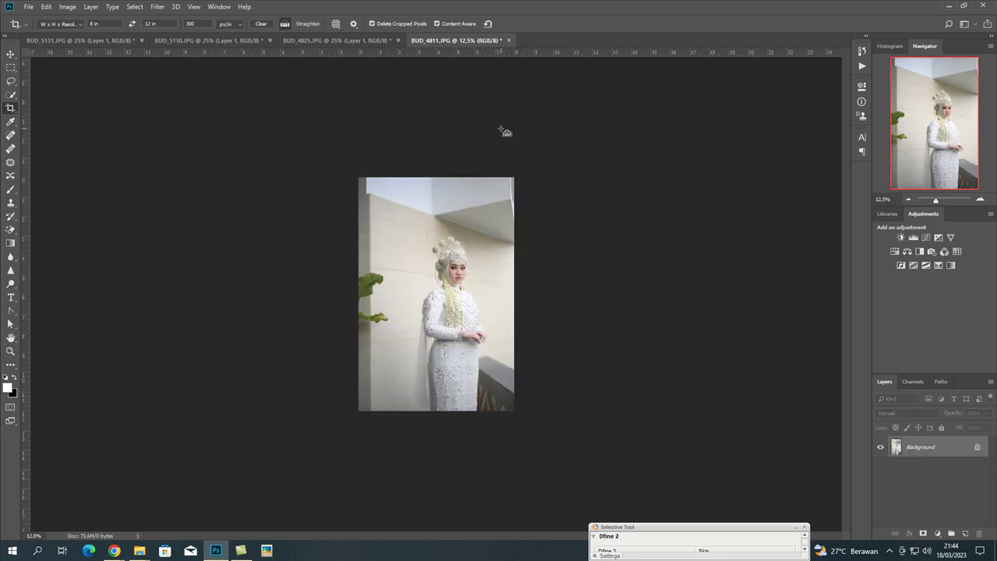
pyautogui.hotkey('ctrl', 'j')
pyautogui.hotkey('ctrl', '+')
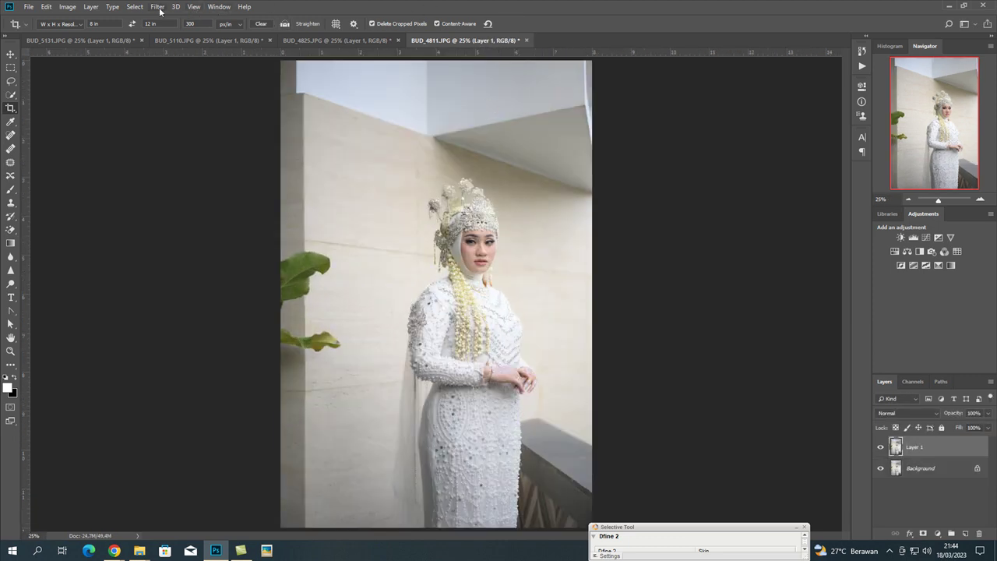
pyautogui.click(158, 7)
pyautogui.click(188, 70)
# Step: Load the saved BUD_5110=2303.xmp settings into Camera Raw
pyautogui.click(987, 110)
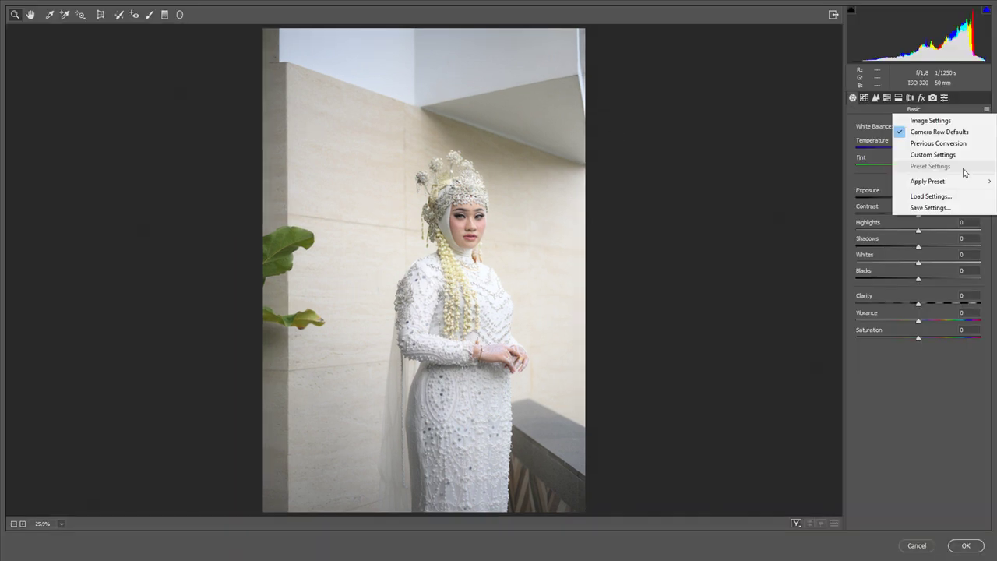
pyautogui.click(953, 196)
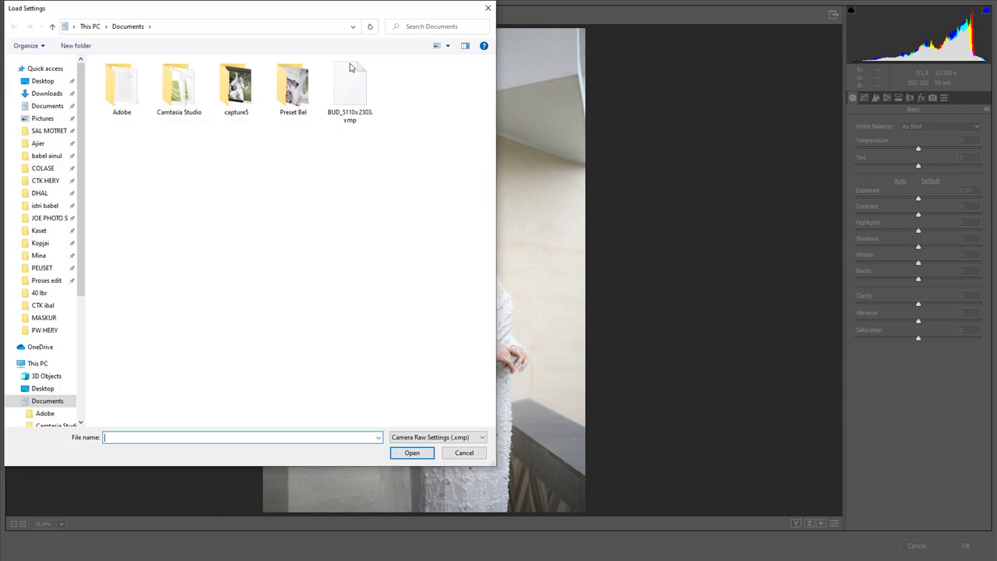
pyautogui.click(350, 89)
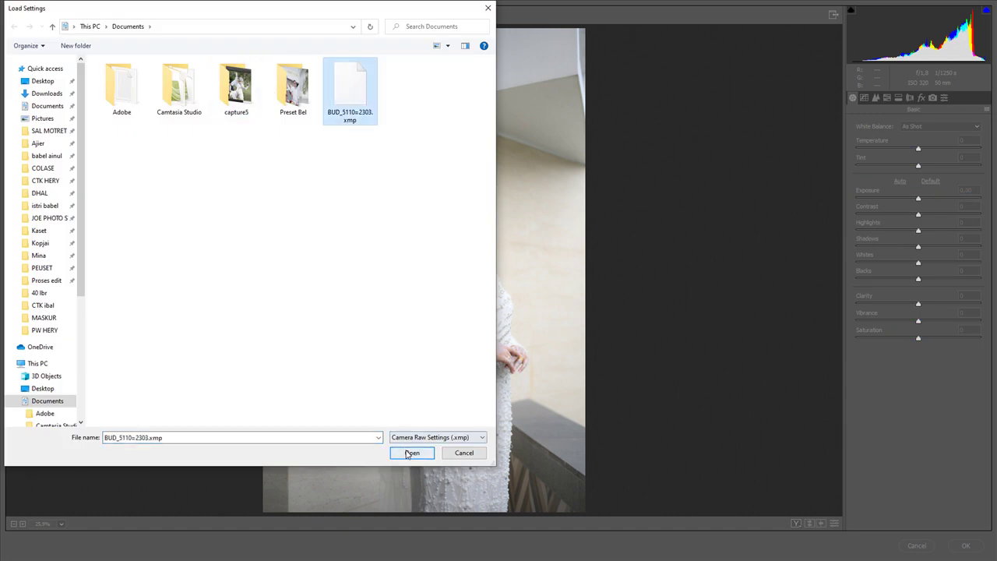
pyautogui.click(412, 452)
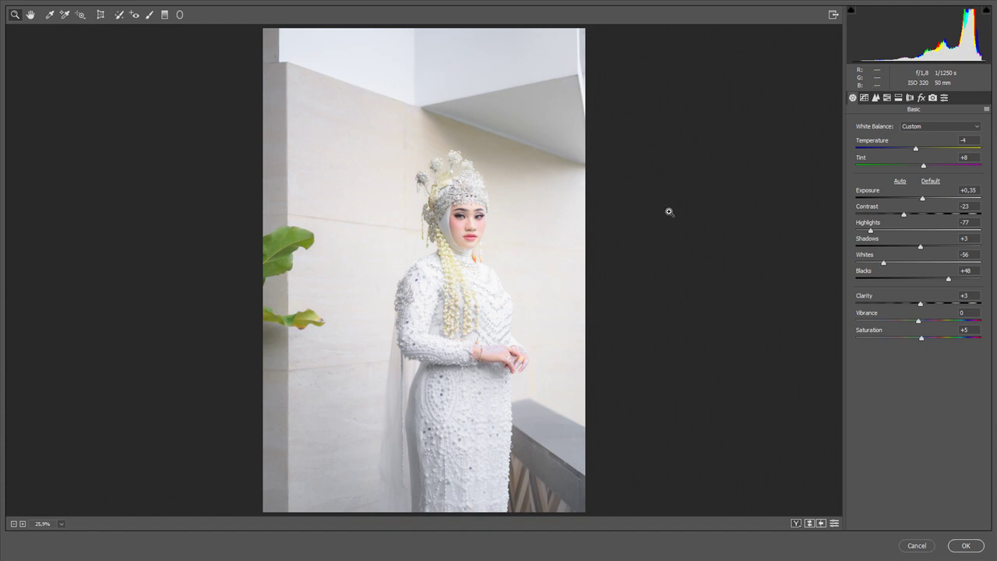
# Step: Tune Basic sliders: Exposure +0.05, Contrast -31, Whites -64, Blacks +52, Shadows +11, Vibrance +8
pyautogui.moveTo(922, 199); pyautogui.dragTo(918, 200)
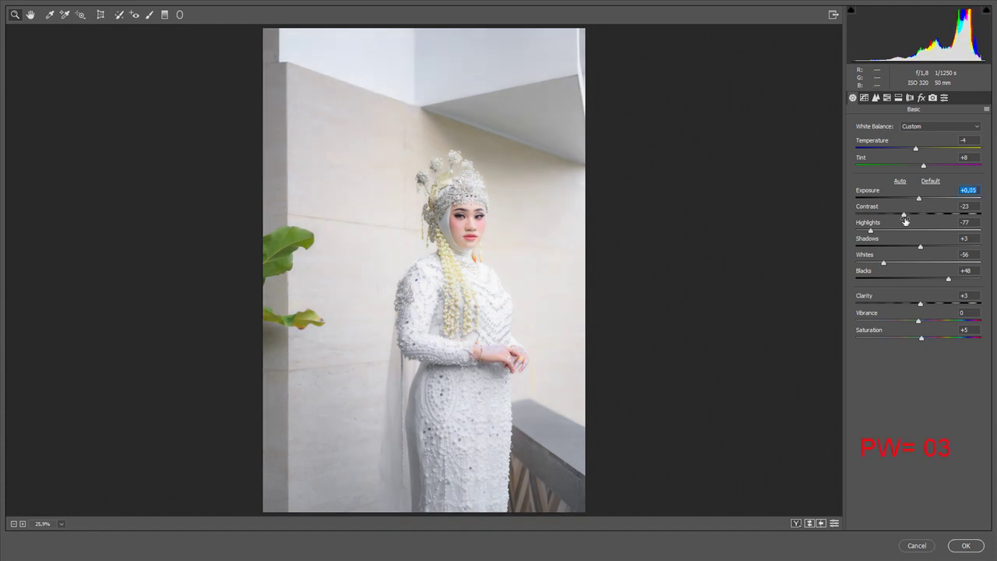
pyautogui.click(905, 216)
pyautogui.moveTo(905, 215); pyautogui.dragTo(903, 216)
pyautogui.moveTo(884, 263); pyautogui.dragTo(877, 263)
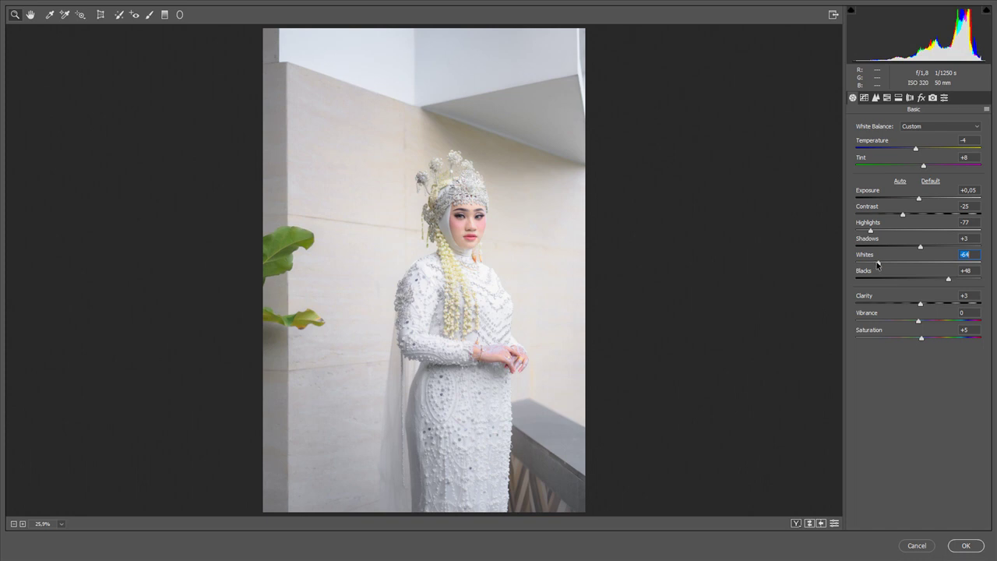
pyautogui.moveTo(948, 278); pyautogui.dragTo(951, 278)
pyautogui.moveTo(922, 247); pyautogui.dragTo(926, 246)
pyautogui.click(901, 214)
pyautogui.moveTo(900, 216); pyautogui.dragTo(898, 215)
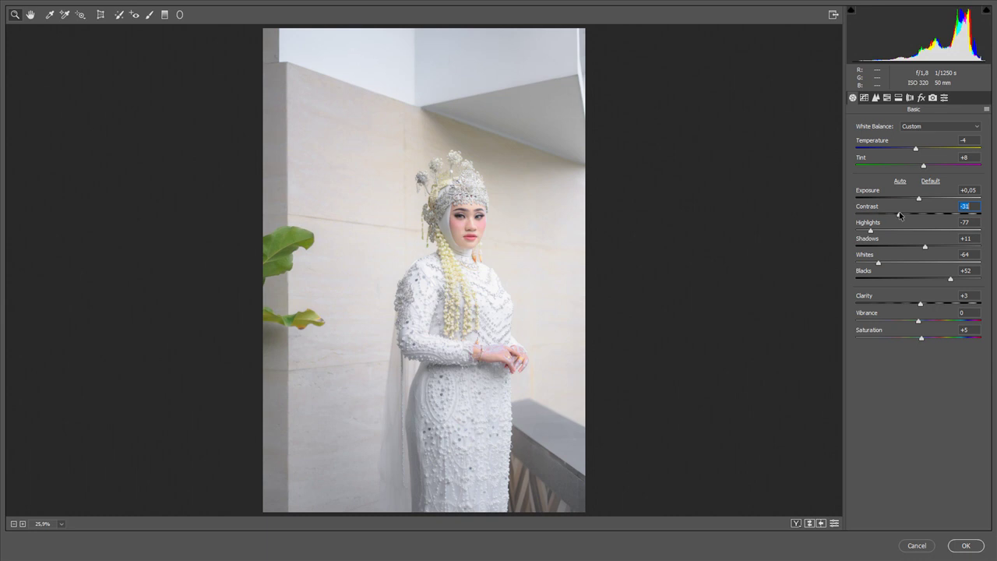
pyautogui.click(922, 322)
pyautogui.moveTo(922, 322); pyautogui.dragTo(925, 320)
# Step: Show Before/After side by side and set Temperature -3, Contrast -38, Whites -67, Clarity -8
pyautogui.press('q')
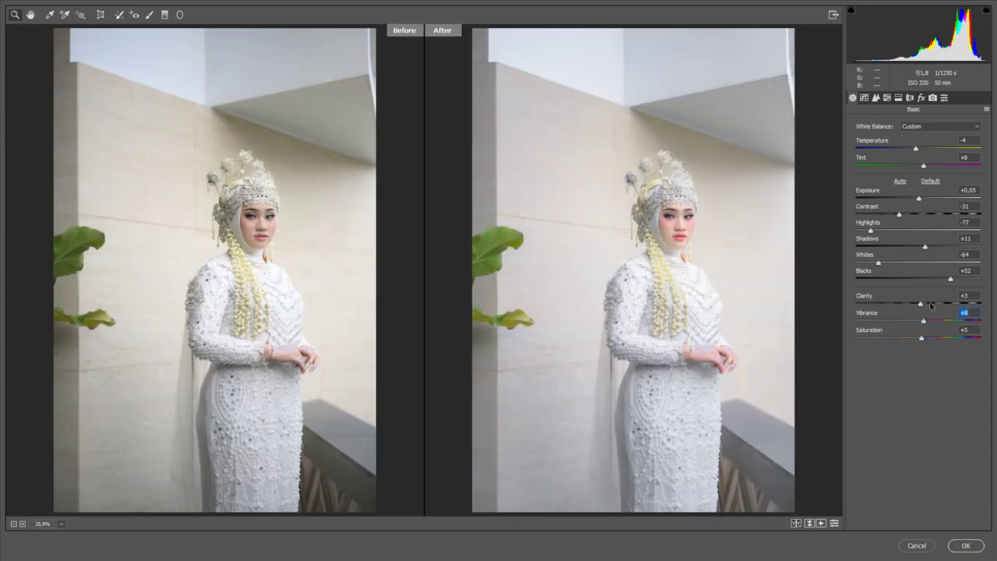
pyautogui.moveTo(920, 303); pyautogui.dragTo(918, 305)
pyautogui.moveTo(914, 149); pyautogui.dragTo(923, 168)
pyautogui.moveTo(898, 215); pyautogui.dragTo(894, 215)
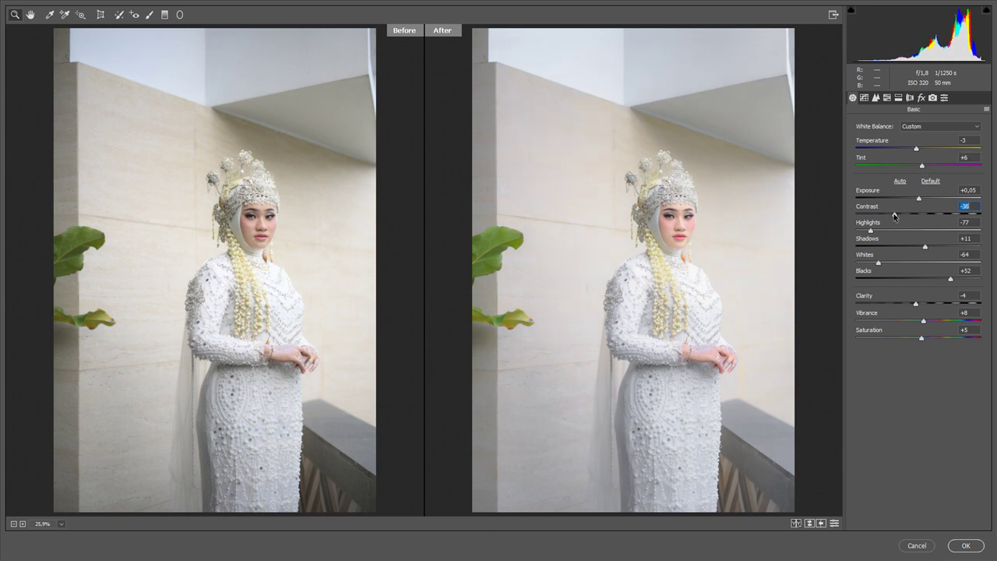
pyautogui.moveTo(882, 265); pyautogui.dragTo(878, 262)
pyautogui.moveTo(915, 303); pyautogui.dragTo(913, 304)
# Step: Lift the shadow and midtone points on the tone curve slightly
pyautogui.click(865, 99)
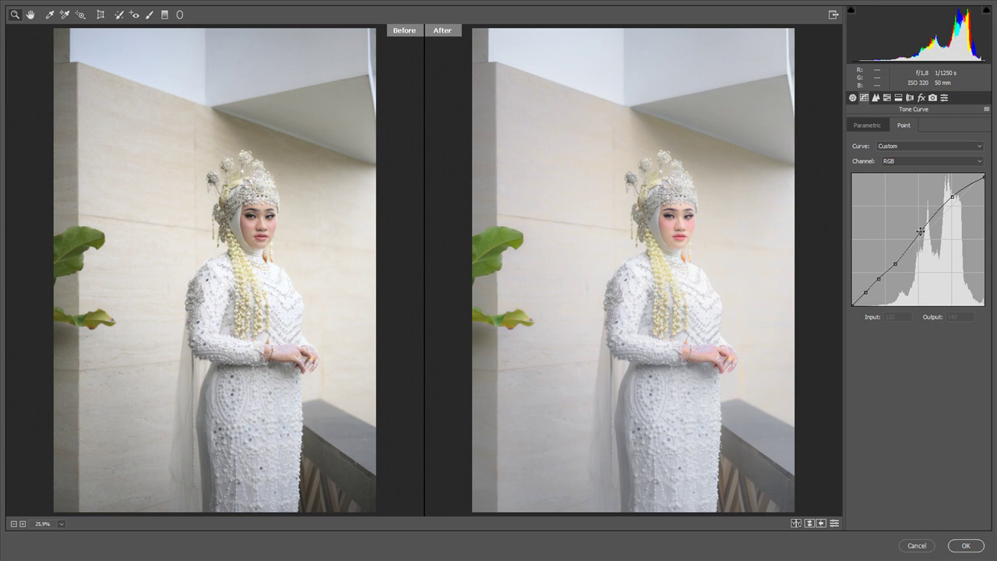
pyautogui.moveTo(897, 264); pyautogui.dragTo(896, 263)
pyautogui.click(920, 234)
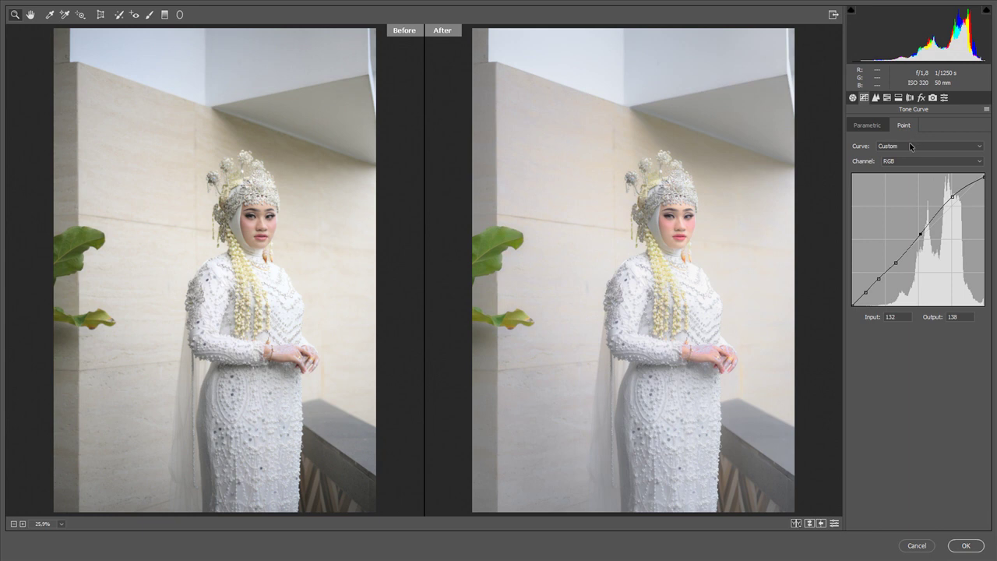
pyautogui.hotkey('ctrl', '+')
pyautogui.hotkey('ctrl', '-')
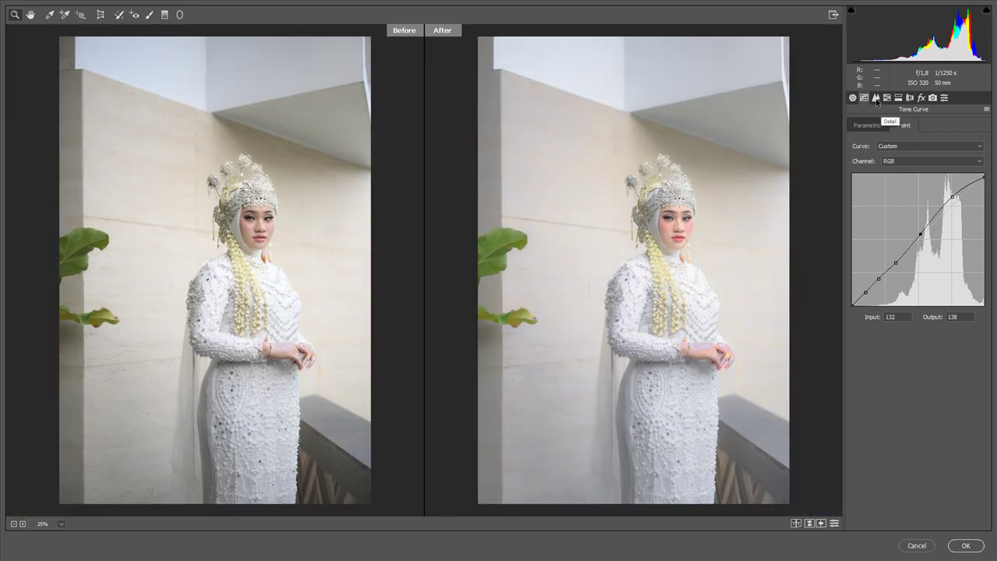
# Step: Set sharpening Detail to 37, raise Masking and Amount, and lower Luminance noise reduction to 17
pyautogui.click(876, 99)
pyautogui.click(906, 174)
pyautogui.moveTo(906, 176); pyautogui.dragTo(869, 194)
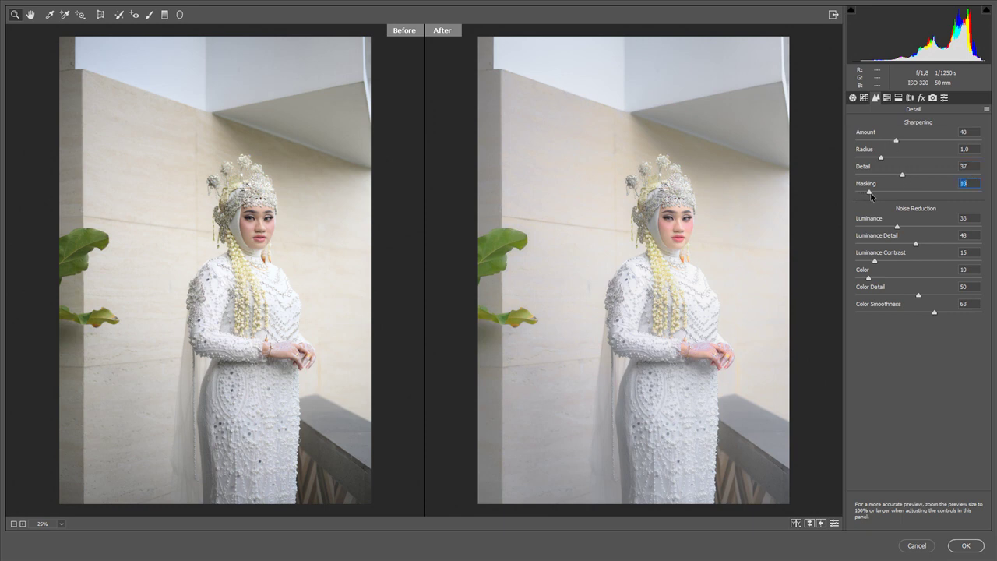
pyautogui.moveTo(895, 140); pyautogui.dragTo(901, 140)
pyautogui.moveTo(896, 226); pyautogui.dragTo(876, 229)
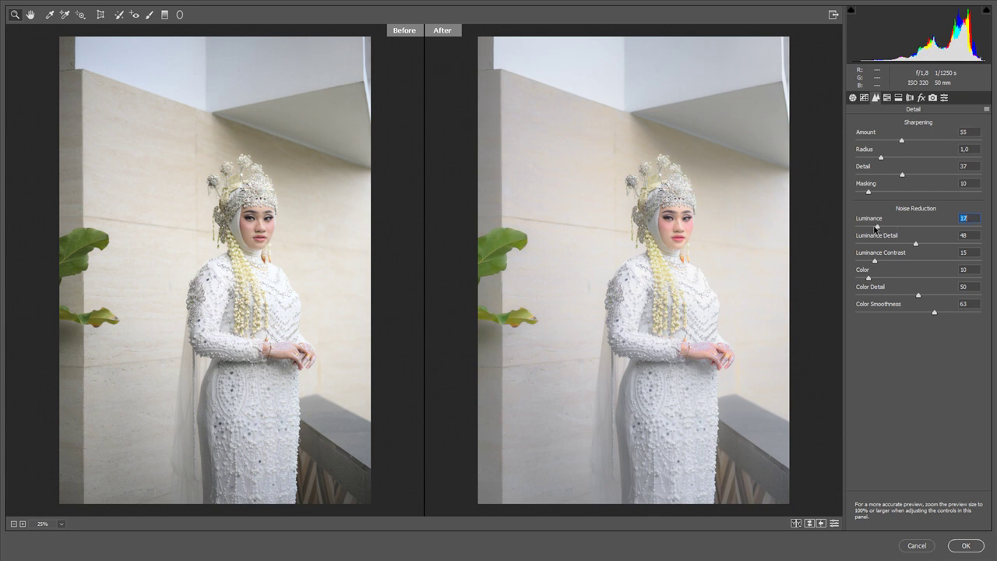
pyautogui.click(853, 98)
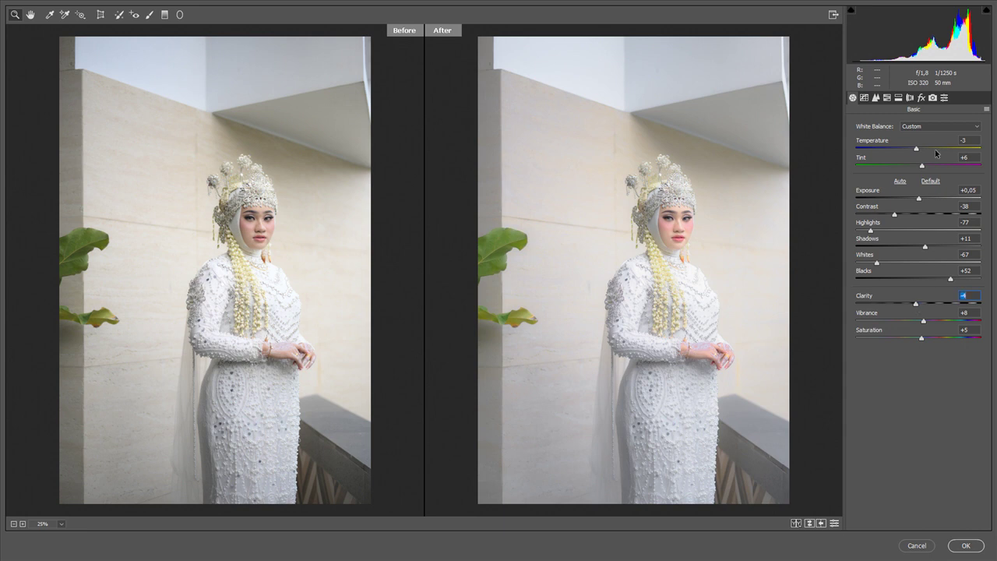
# Step: Review HSL and Split Toning, then set lens vignetting Amount to +28
pyautogui.click(888, 98)
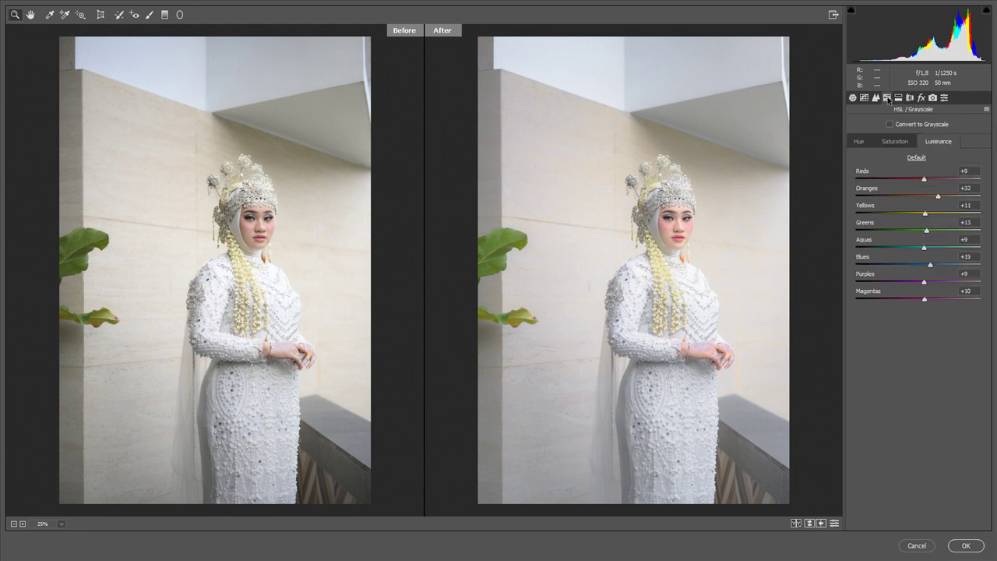
pyautogui.click(898, 98)
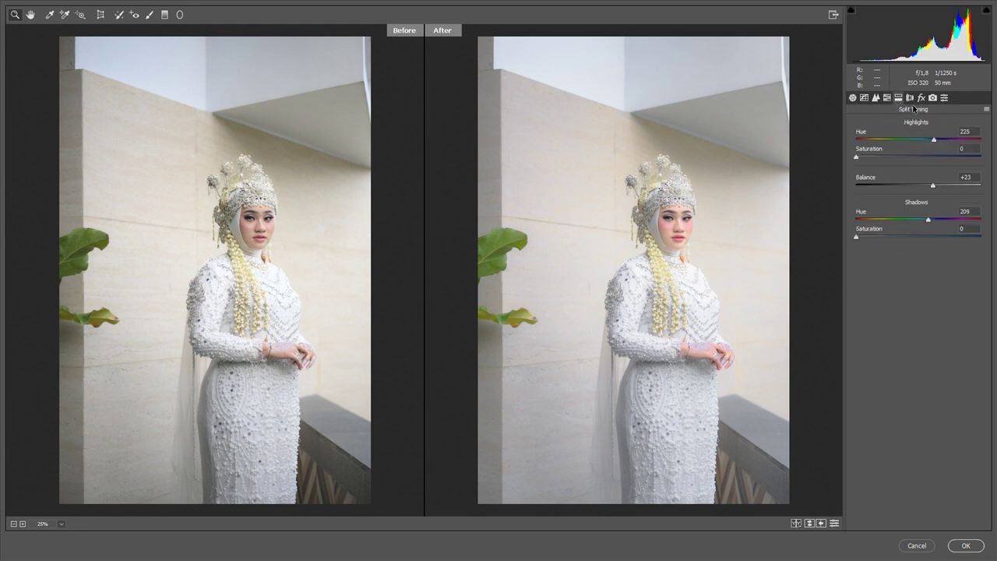
pyautogui.click(909, 98)
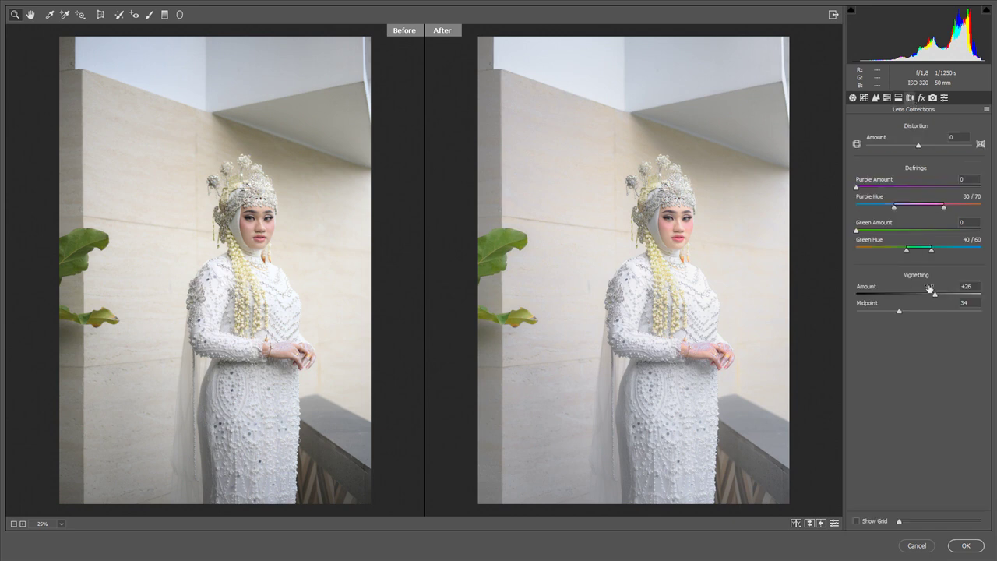
pyautogui.moveTo(934, 296); pyautogui.dragTo(897, 312)
# Step: Lower Dehaze to +5 and commit the Camera Raw grade to the photo
pyautogui.click(921, 98)
pyautogui.moveTo(922, 143); pyautogui.dragTo(925, 145)
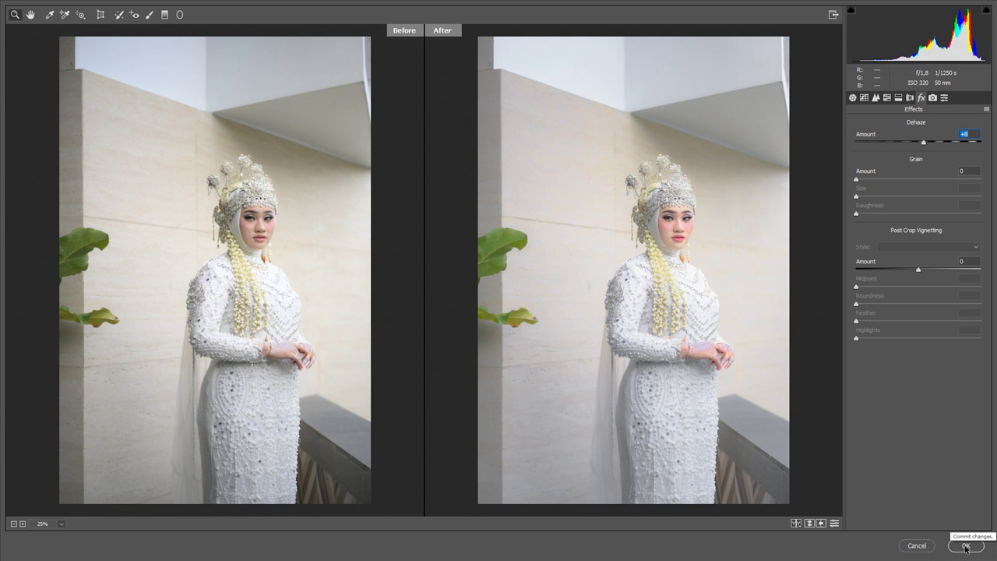
pyautogui.click(966, 546)
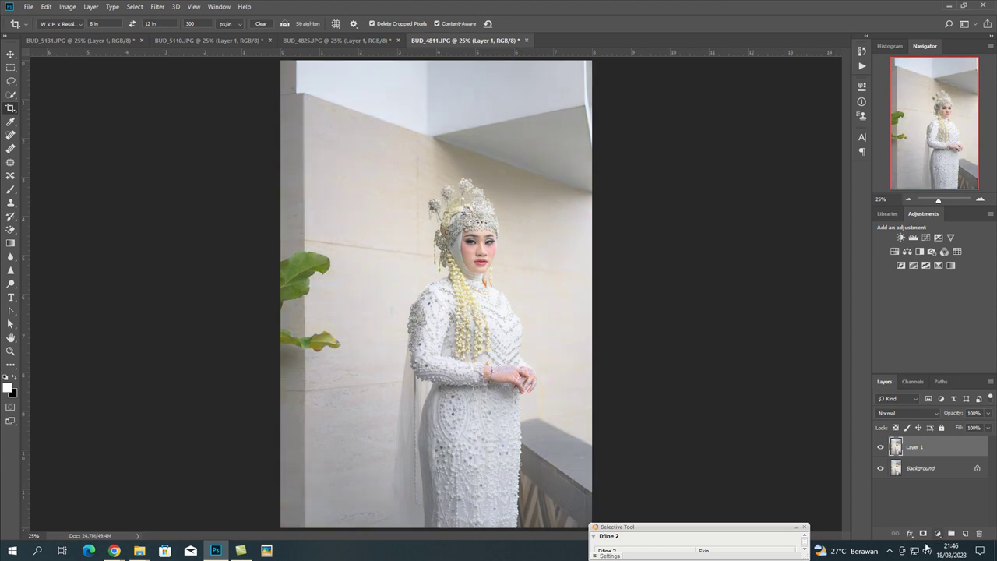
# Step: Show the hidden Windows system tray icons from the taskbar chevron
pyautogui.click(890, 551)
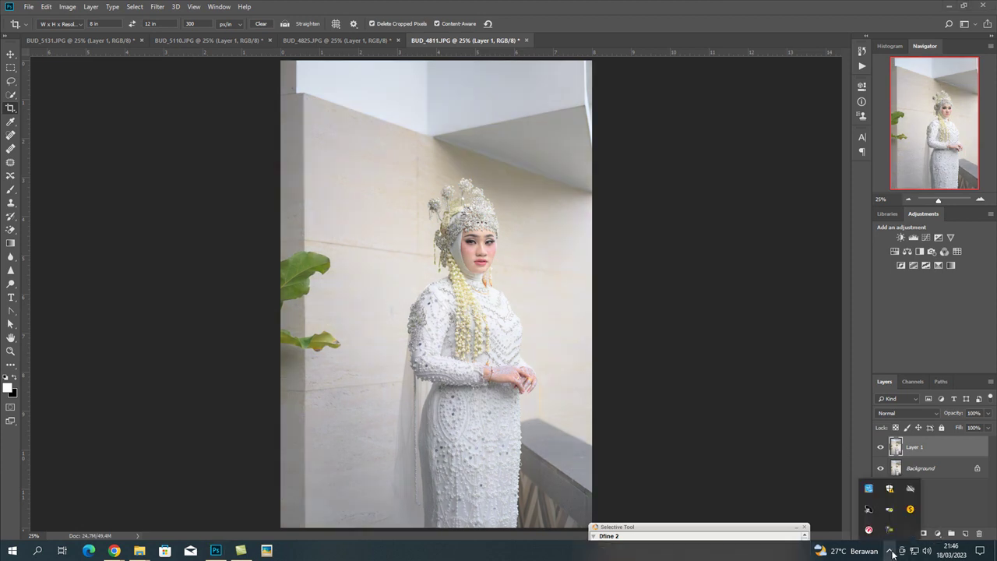